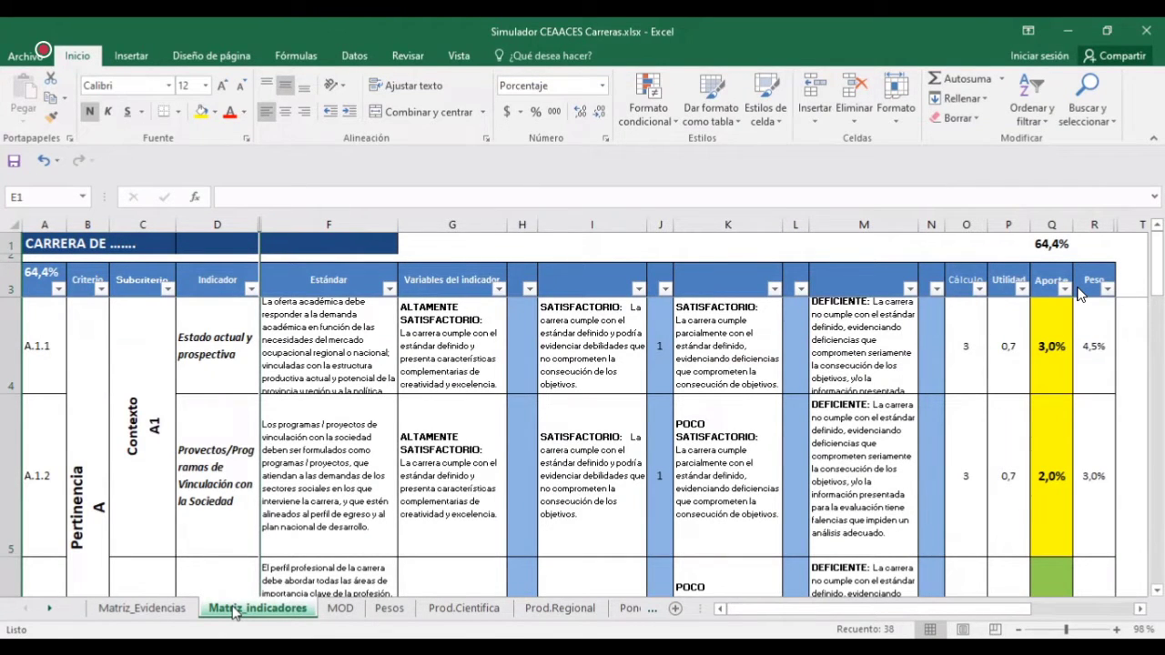
Step: Shade the criteria weight table in C2:F7 of the Pesos sheet with a light theme fill colour
{"action": "left_click", "coordinate": [395, 609]}
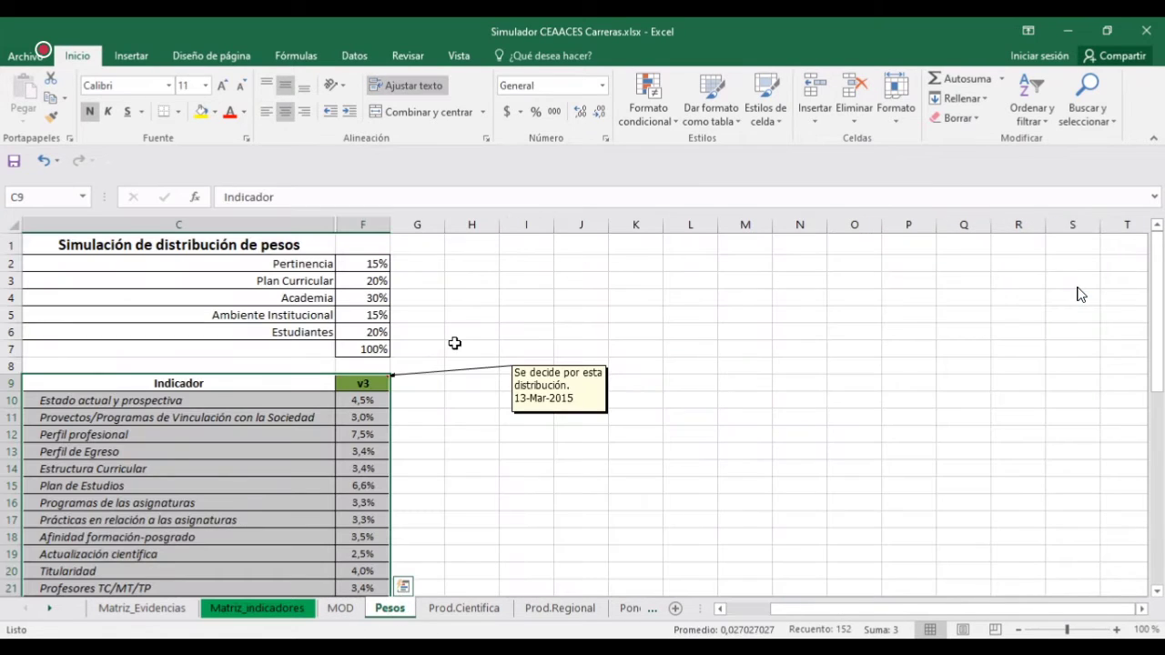
{"action": "left_click", "coordinate": [325, 261]}
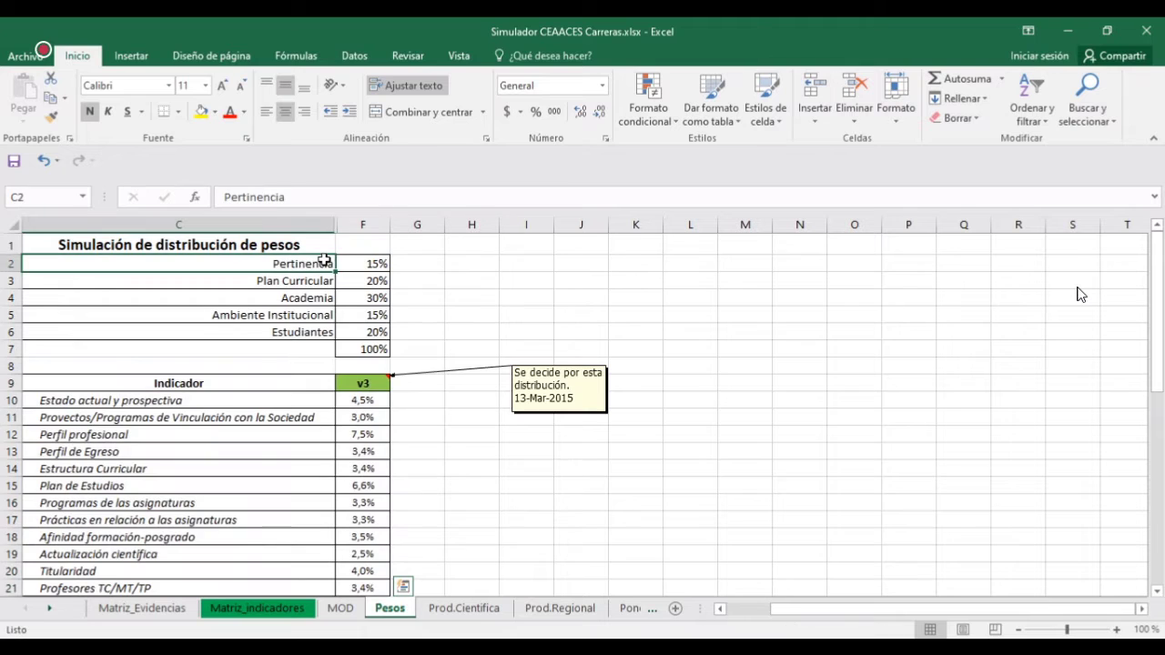
{"action": "left_click_drag", "start_coordinate": [325, 261], "coordinate": [376, 349]}
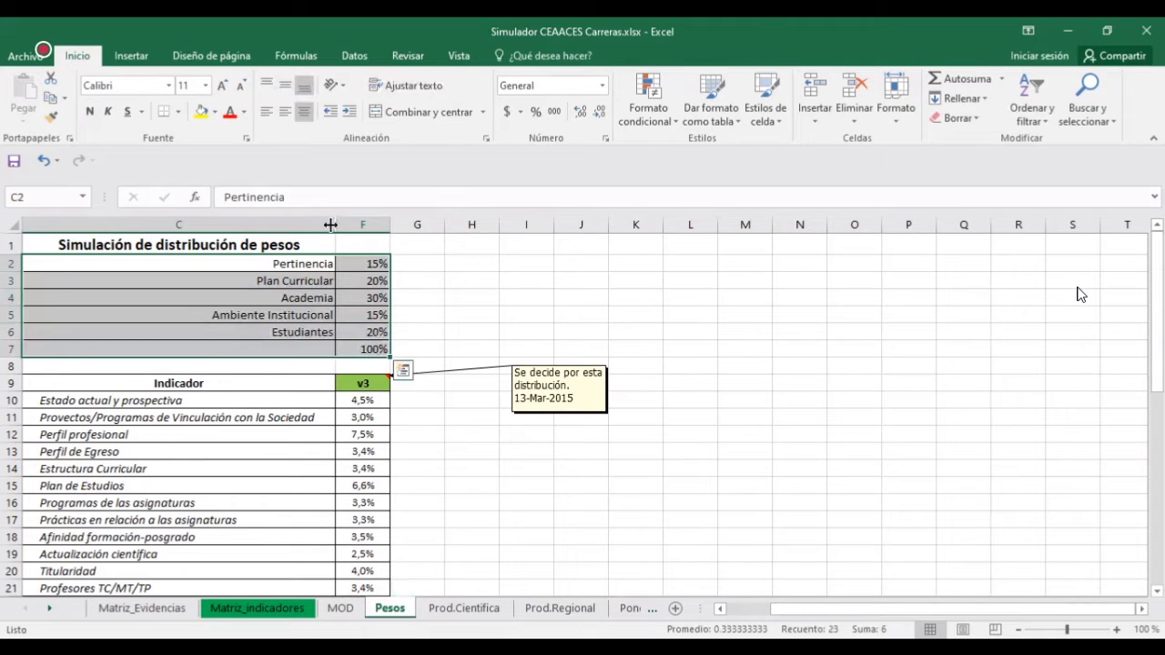
{"action": "left_click", "coordinate": [215, 112]}
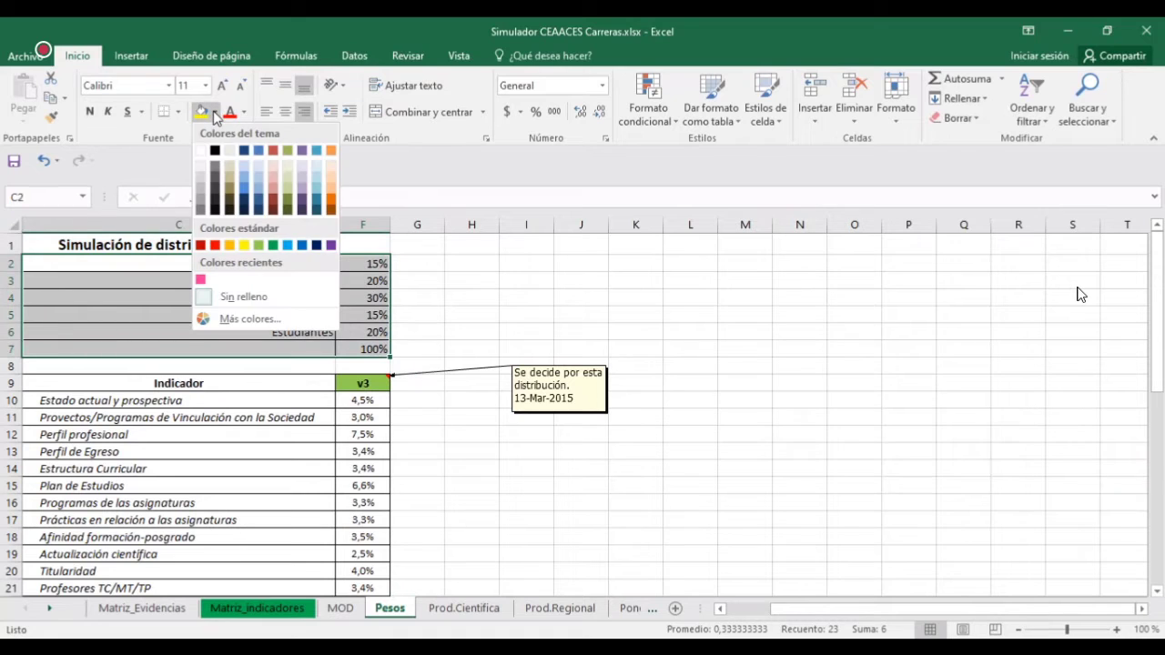
{"action": "left_click", "coordinate": [282, 169]}
{"action": "left_click", "coordinate": [478, 294]}
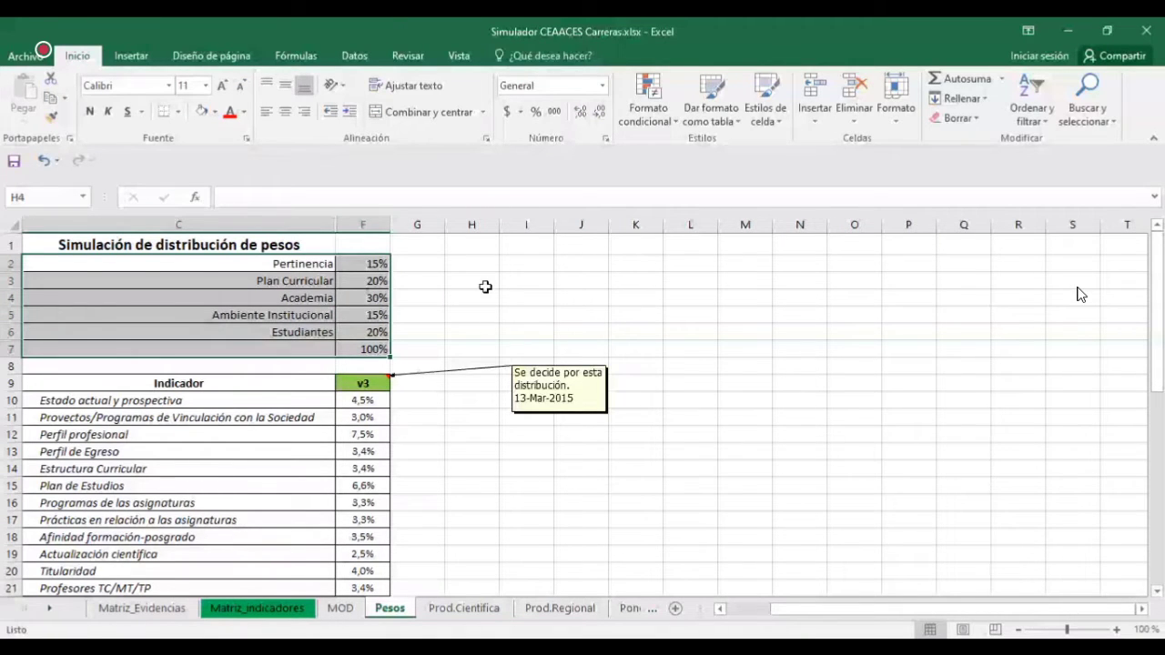
Step: Review the individual indicator weights in column F of the Pesos sheet, down to row 35
{"action": "left_click_drag", "start_coordinate": [1157, 286], "coordinate": [1157, 394]}
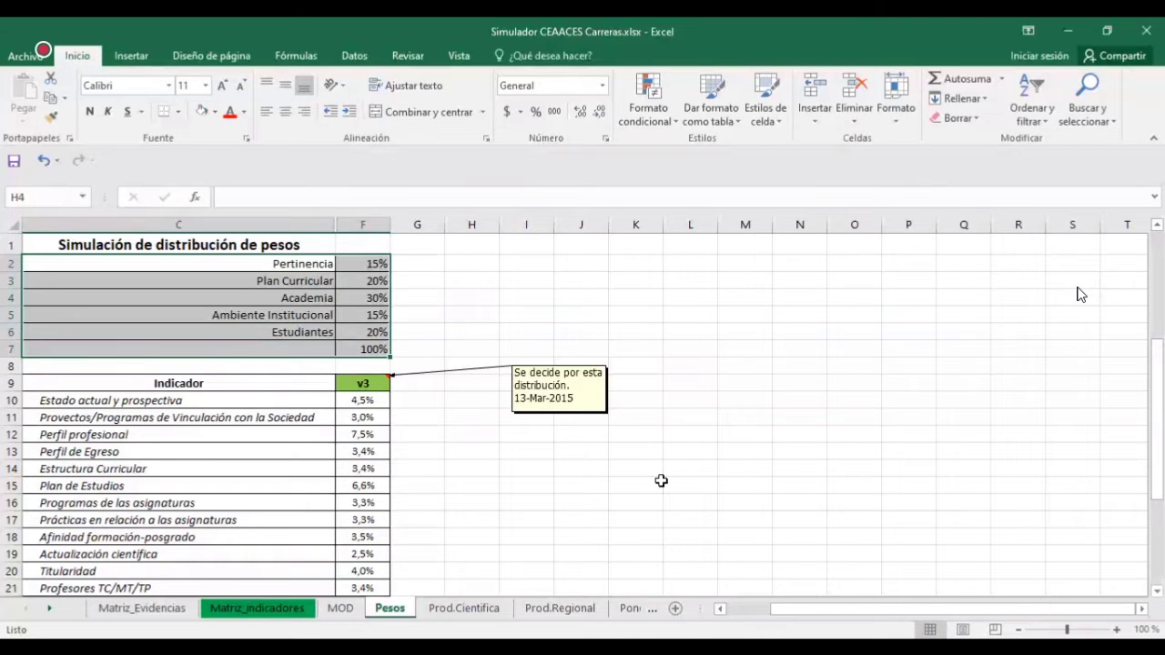
{"action": "left_click", "coordinate": [354, 416]}
{"action": "left_click", "coordinate": [375, 413]}
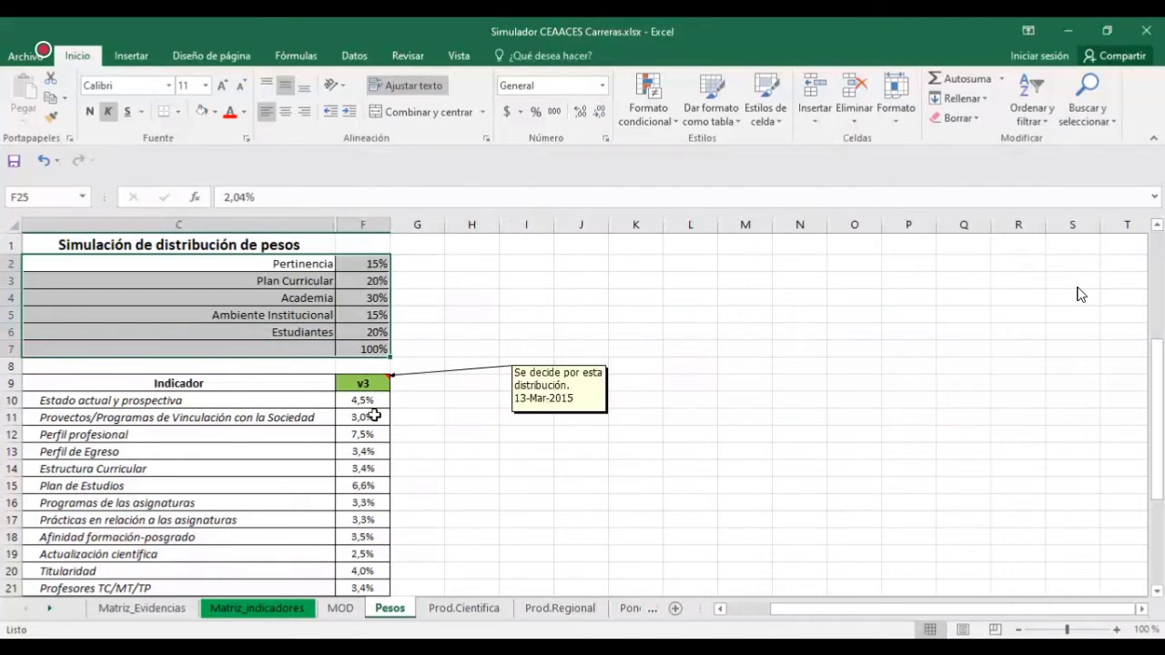
{"action": "left_click", "coordinate": [382, 487]}
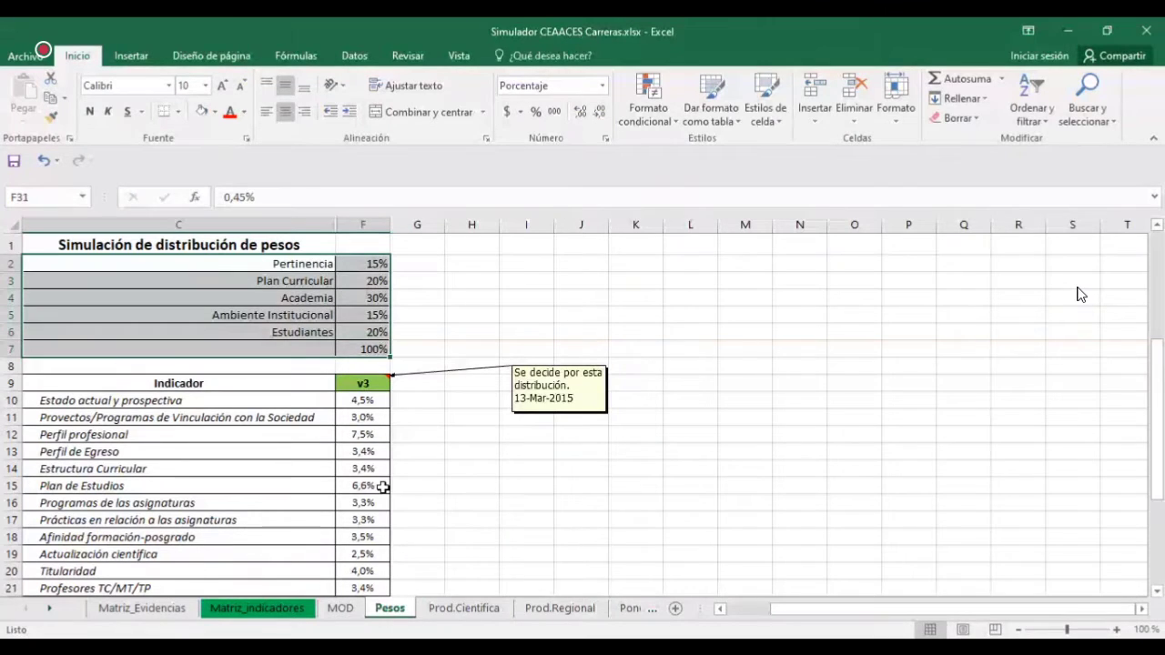
{"action": "key", "text": "Down"}
{"action": "key", "text": "Down"}
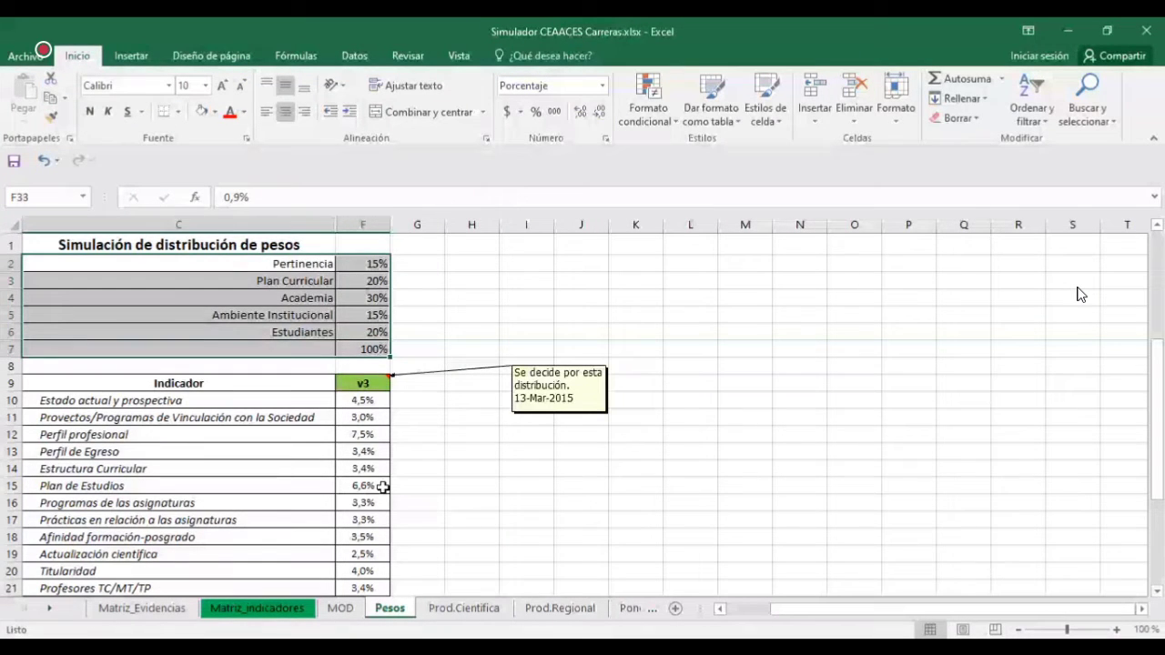
{"action": "key", "text": "Down"}
{"action": "key", "text": "Down"}
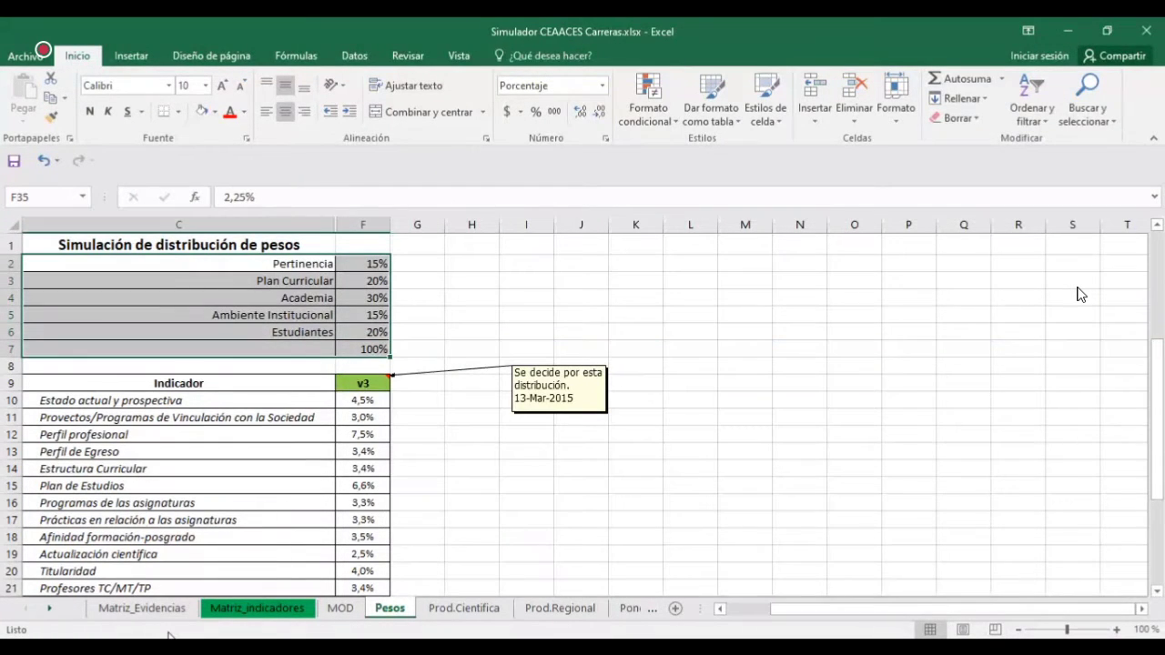
Step: Look over the Matriz_indicadores sheet and the evidence listed for indicator A.1.1 on the Matriz_Evidencias sheet
{"action": "key", "text": "ctrl+Home"}
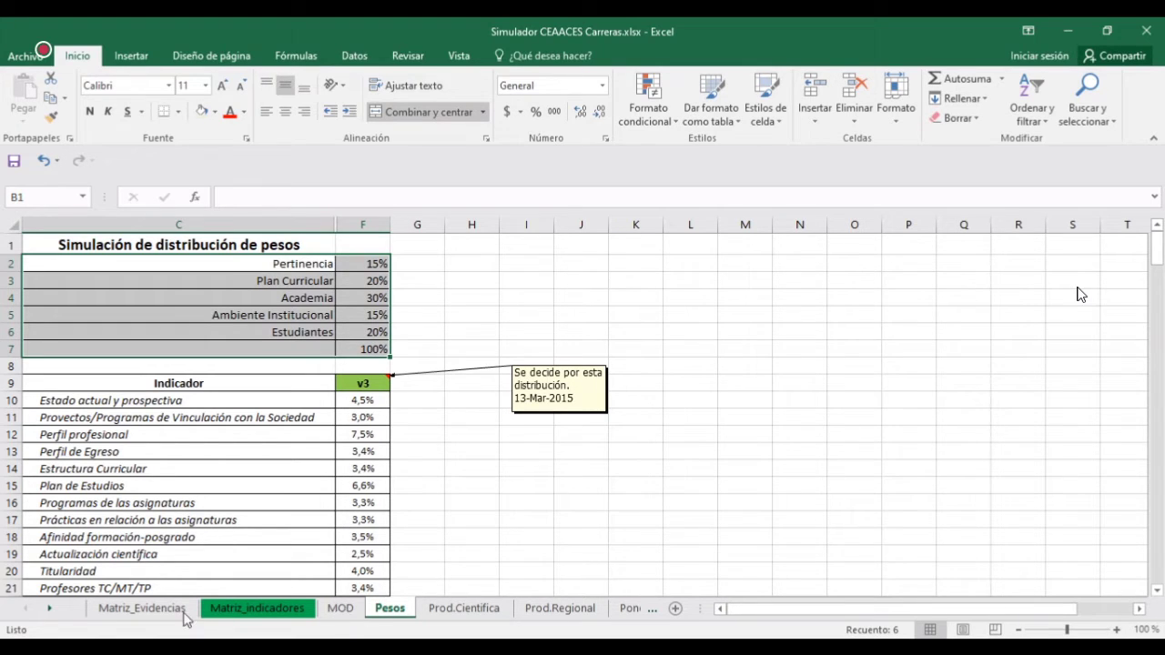
{"action": "left_click", "coordinate": [256, 610]}
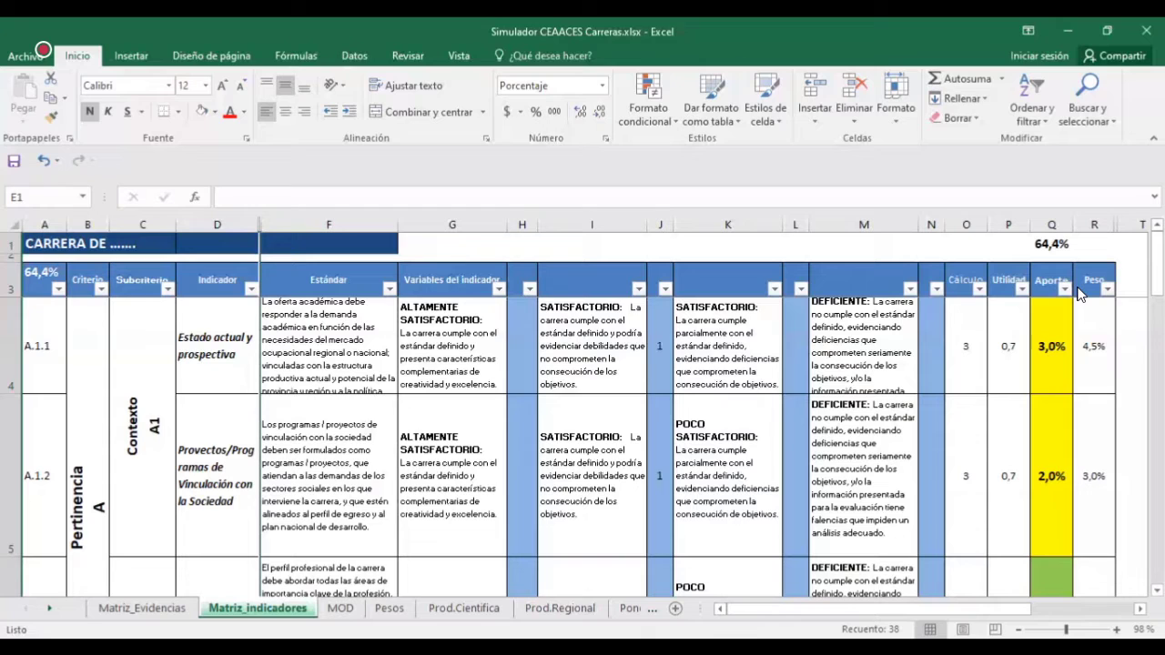
{"action": "left_click", "coordinate": [143, 608]}
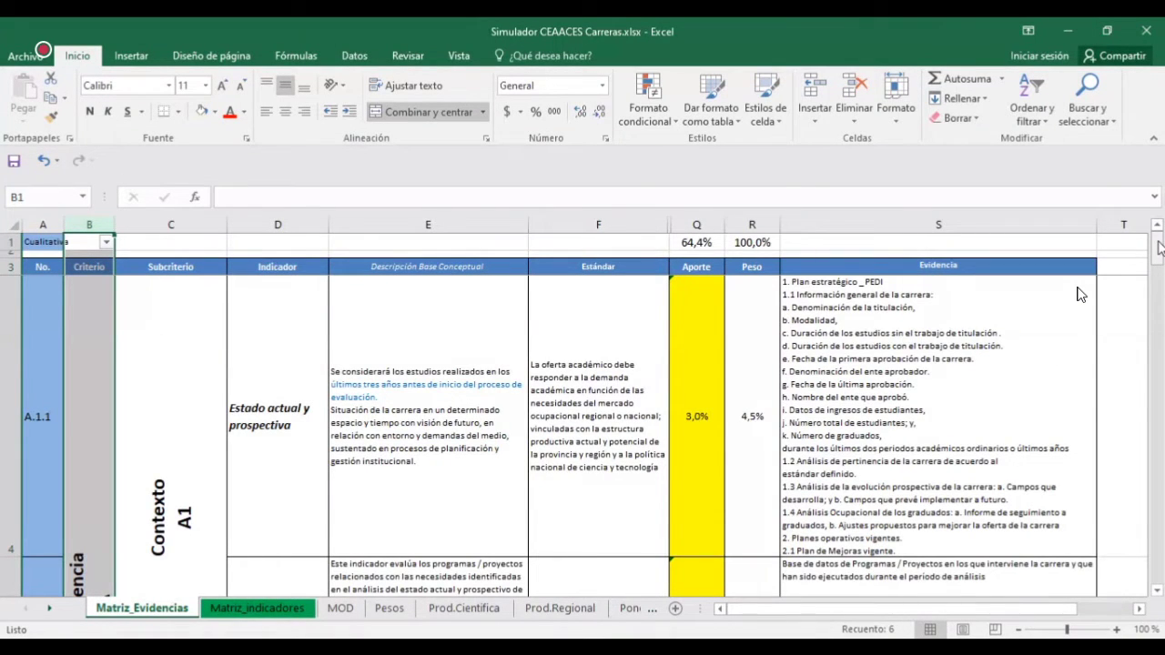
{"action": "left_click_drag", "start_coordinate": [1159, 247], "coordinate": [1159, 253]}
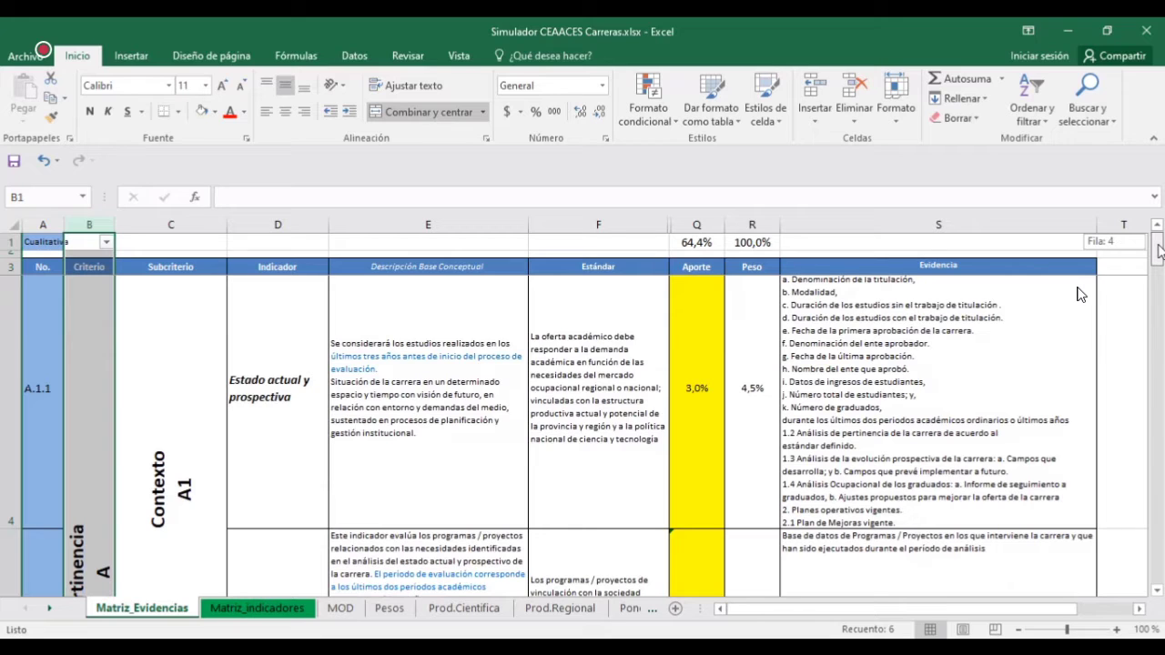
{"action": "left_click_drag", "start_coordinate": [1159, 253], "coordinate": [1159, 244]}
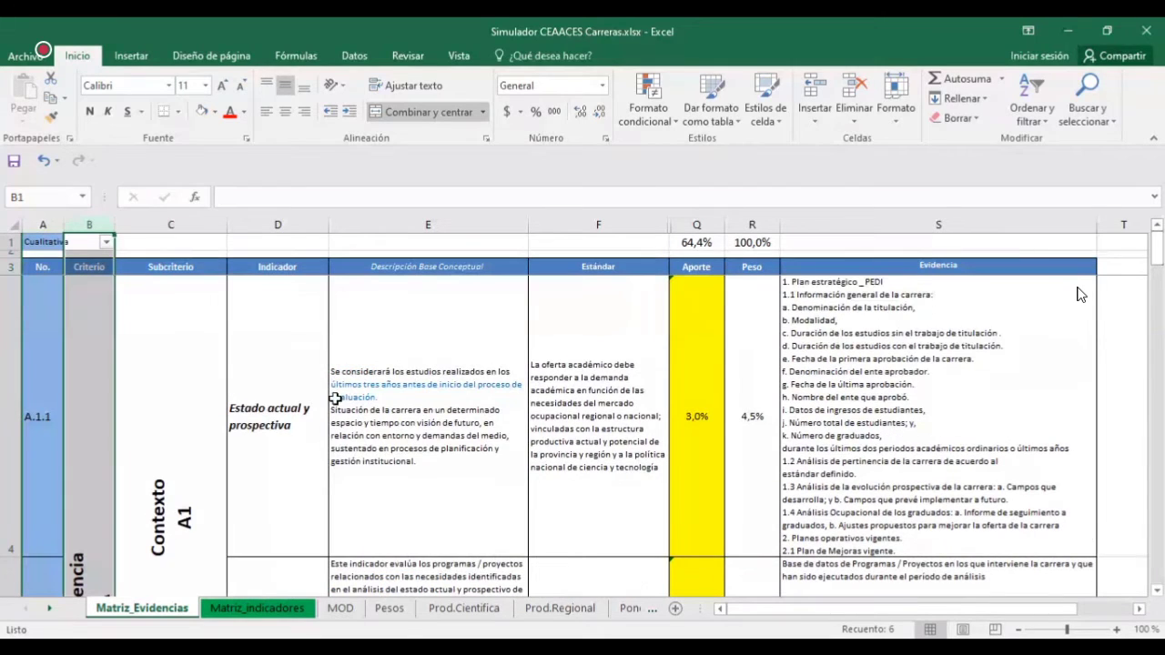
Step: Increase the height of row 4 on the Matriz_indicadores sheet to fit the full Estándar text of indicator A.1.1
{"action": "left_click", "coordinate": [257, 608]}
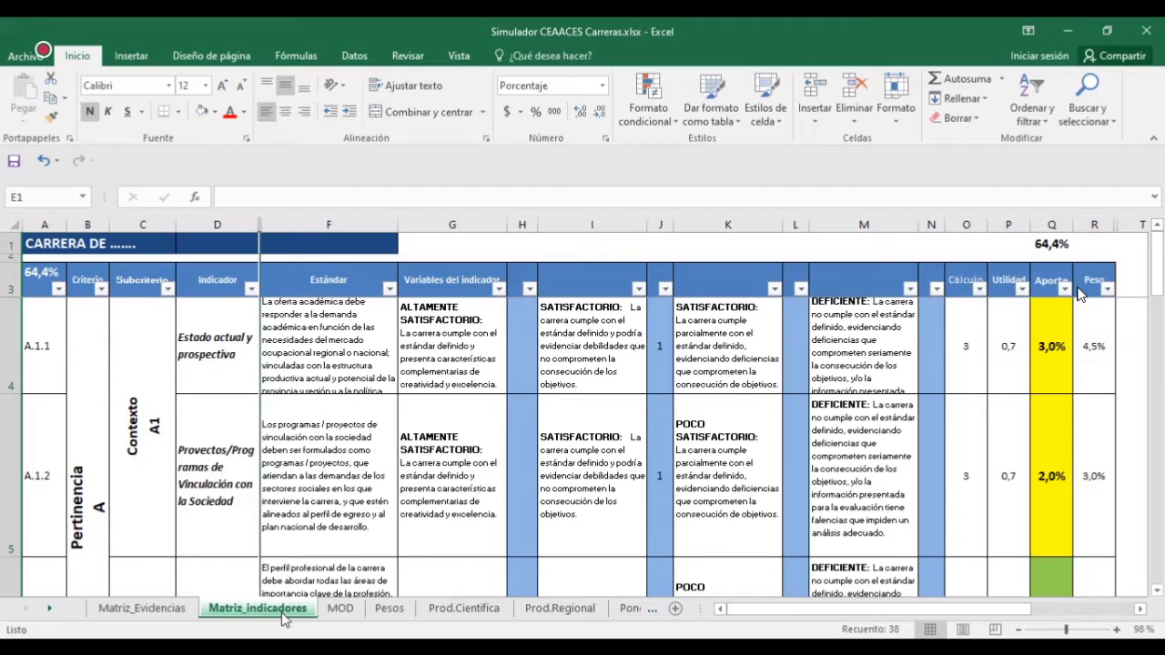
{"action": "left_click", "coordinate": [245, 362]}
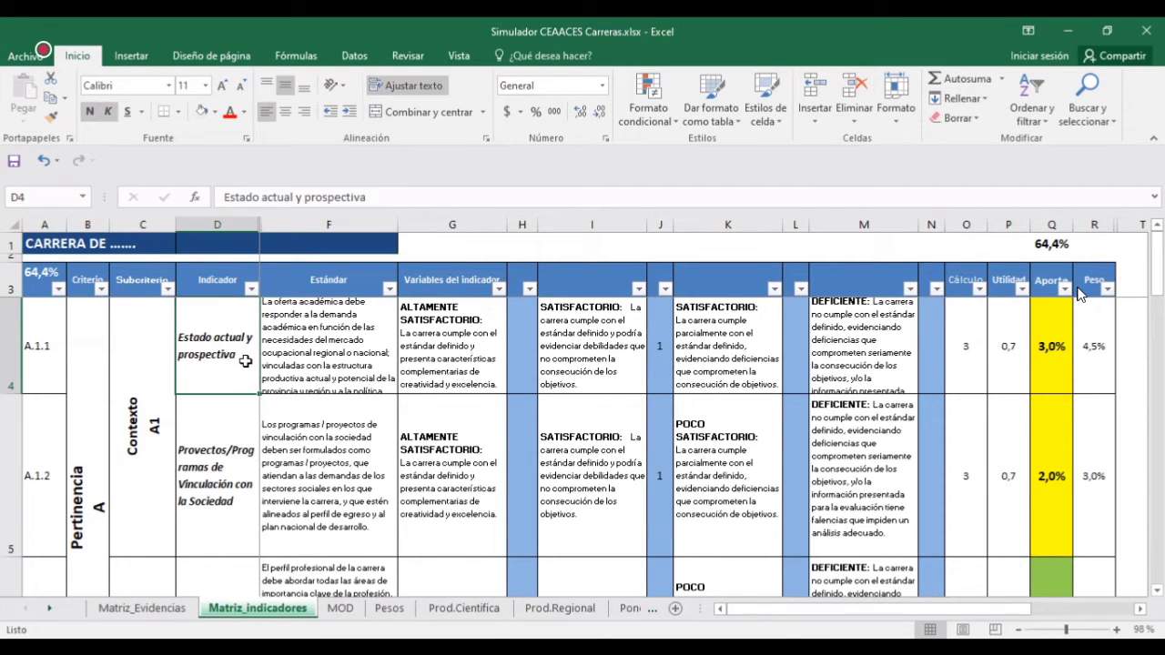
{"action": "left_click", "coordinate": [311, 338]}
{"action": "left_click_drag", "start_coordinate": [23, 394], "coordinate": [23, 422]}
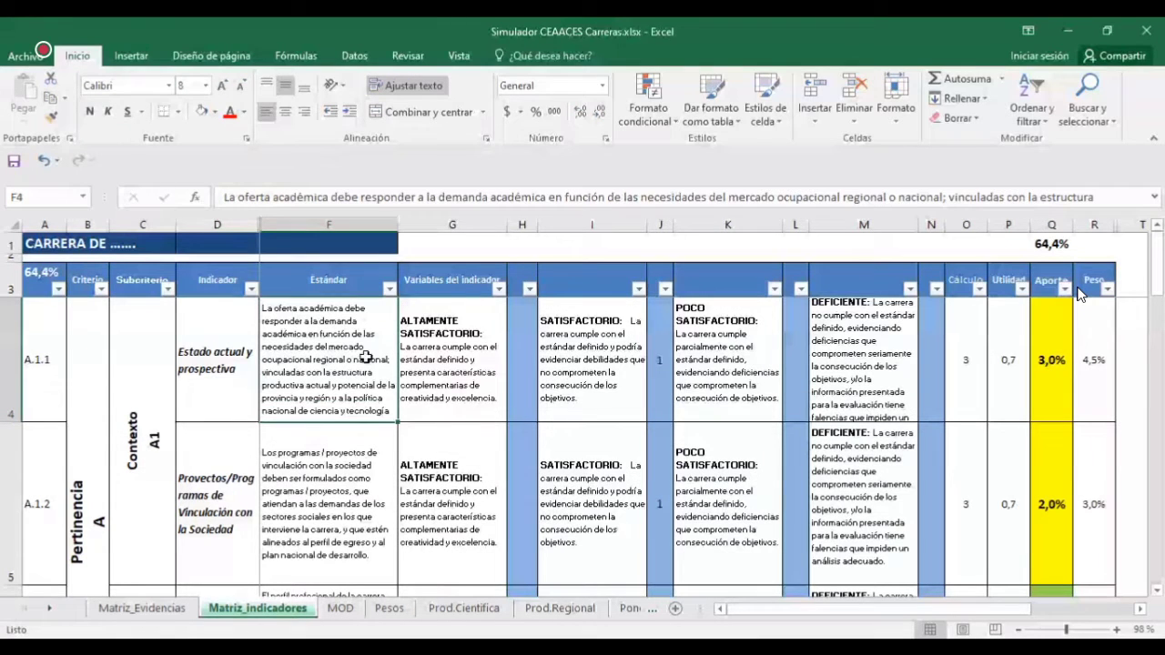
Step: Try changing indicator A.1.1's rating from Satisfactorio to Altamente satisfactorio by clearing J4 and entering 1 in H4, and undo both edits
{"action": "left_click", "coordinate": [523, 357]}
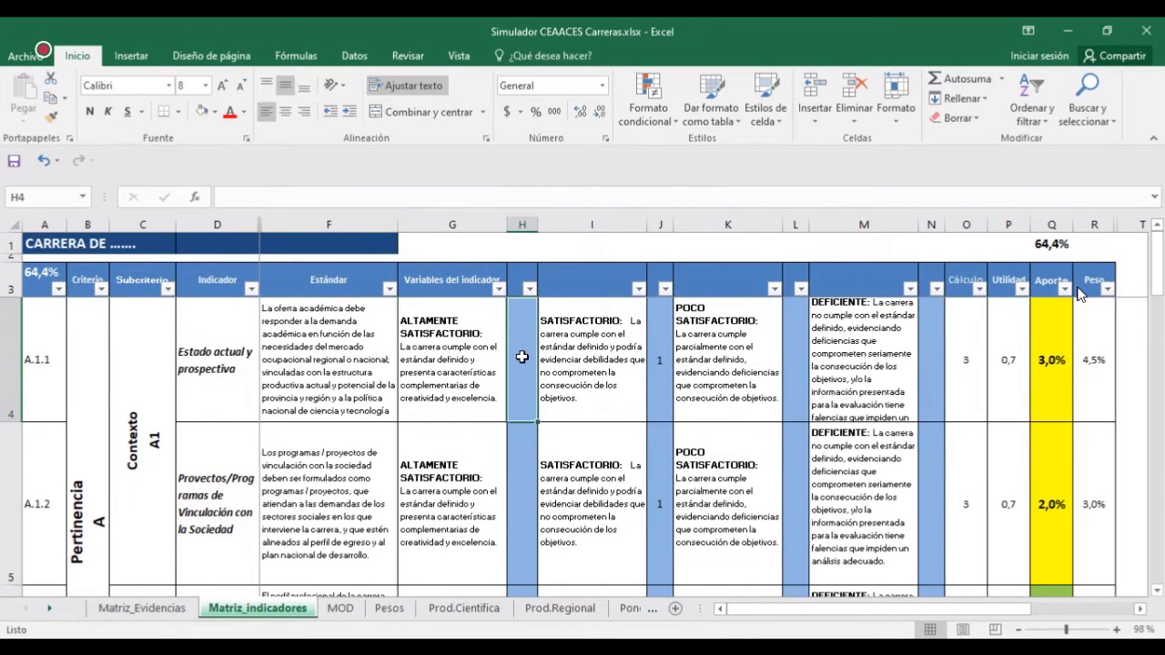
{"action": "left_click", "coordinate": [663, 363]}
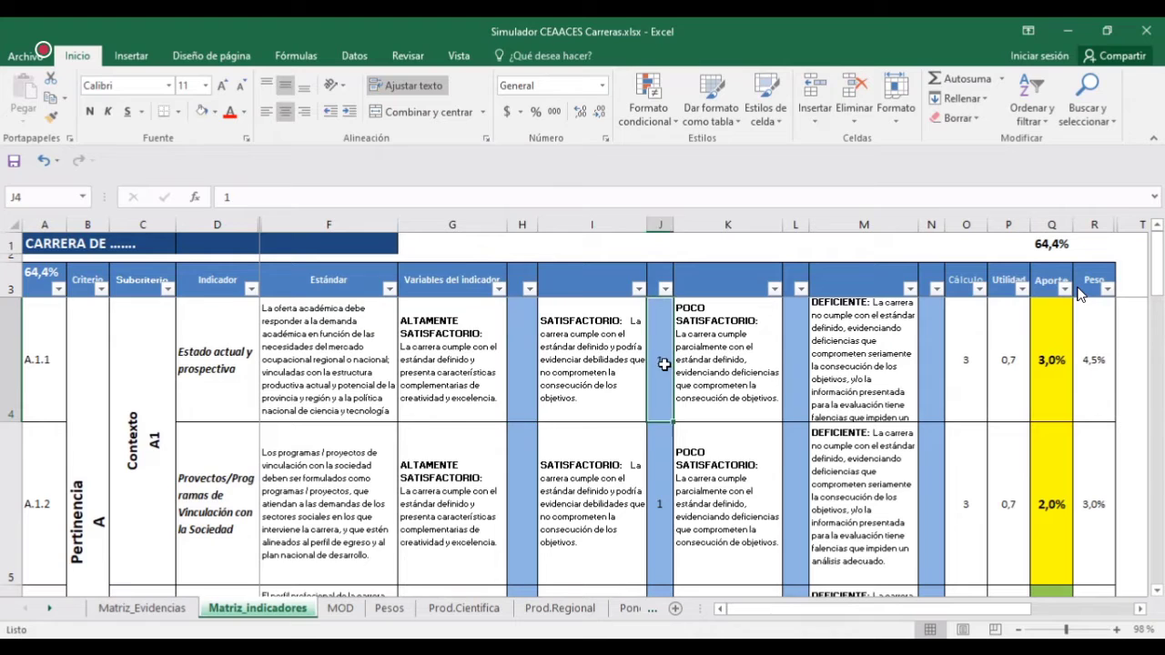
{"action": "left_click", "coordinate": [799, 367]}
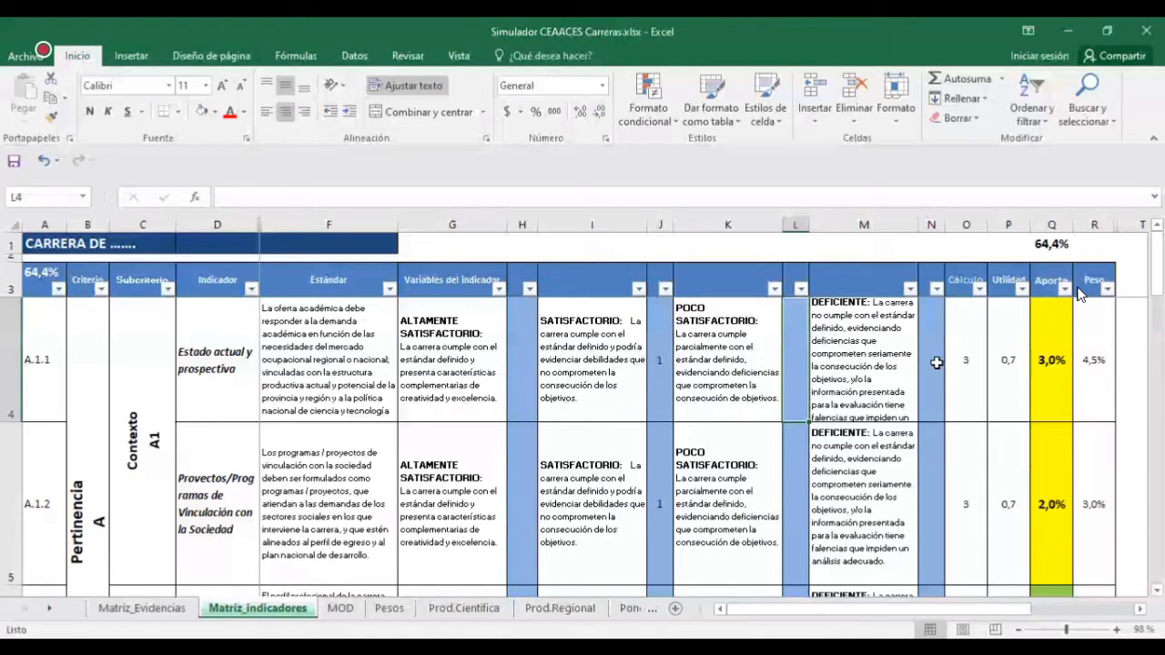
{"action": "left_click", "coordinate": [658, 366]}
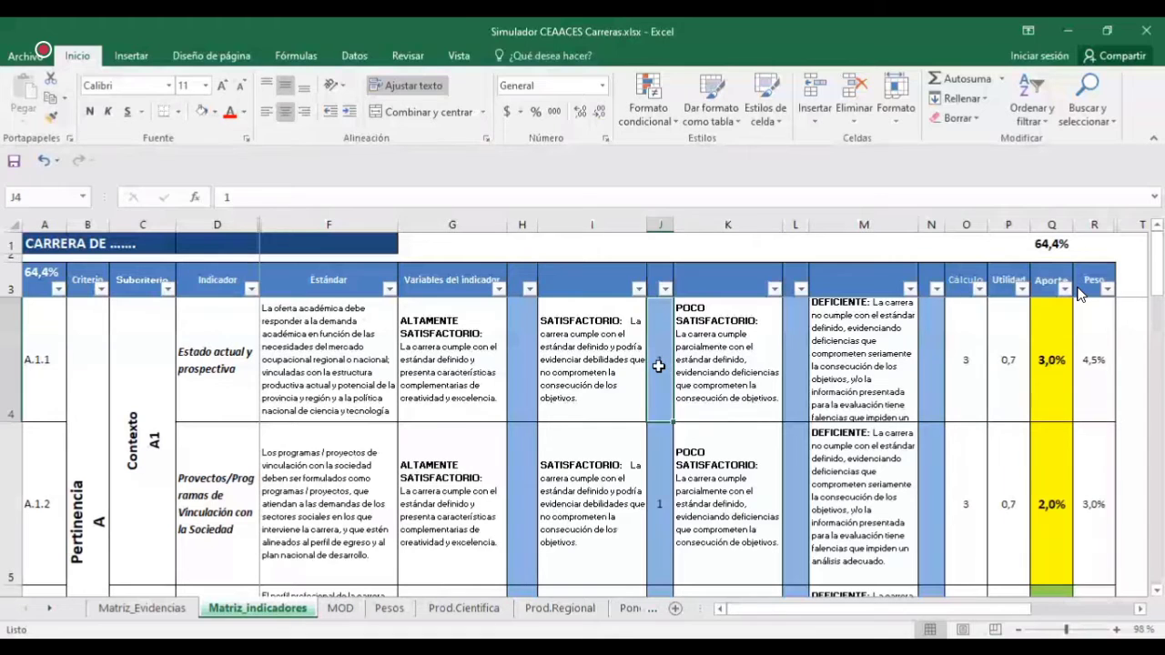
{"action": "key", "text": "Delete"}
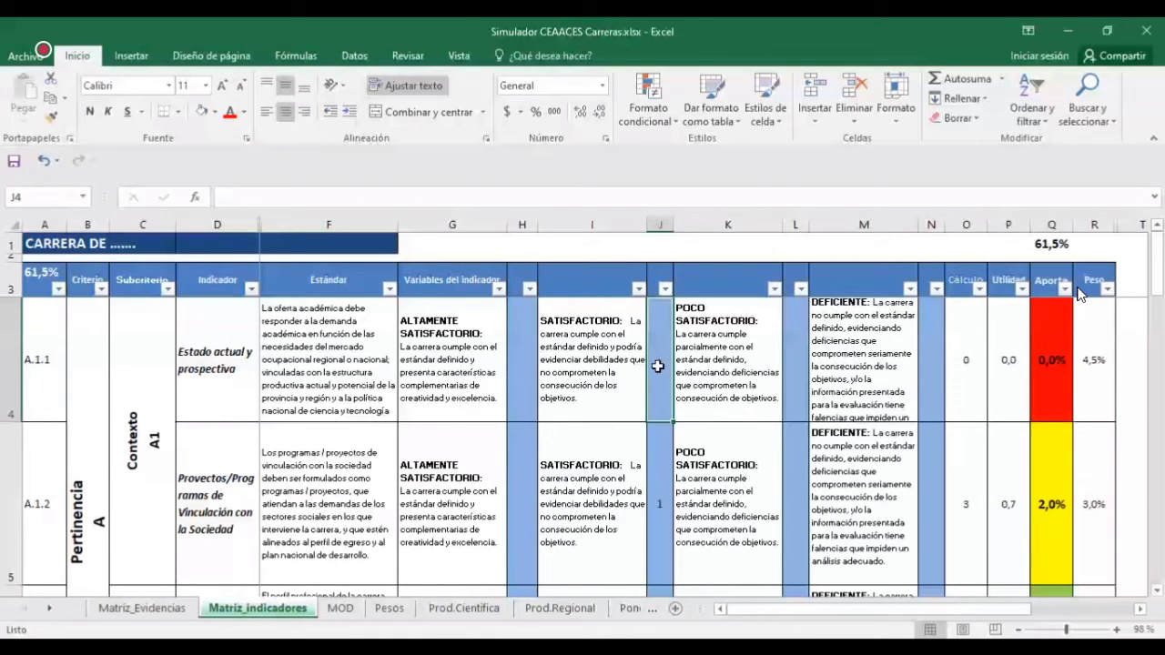
{"action": "left_click", "coordinate": [519, 352]}
{"action": "type", "text": "1"}
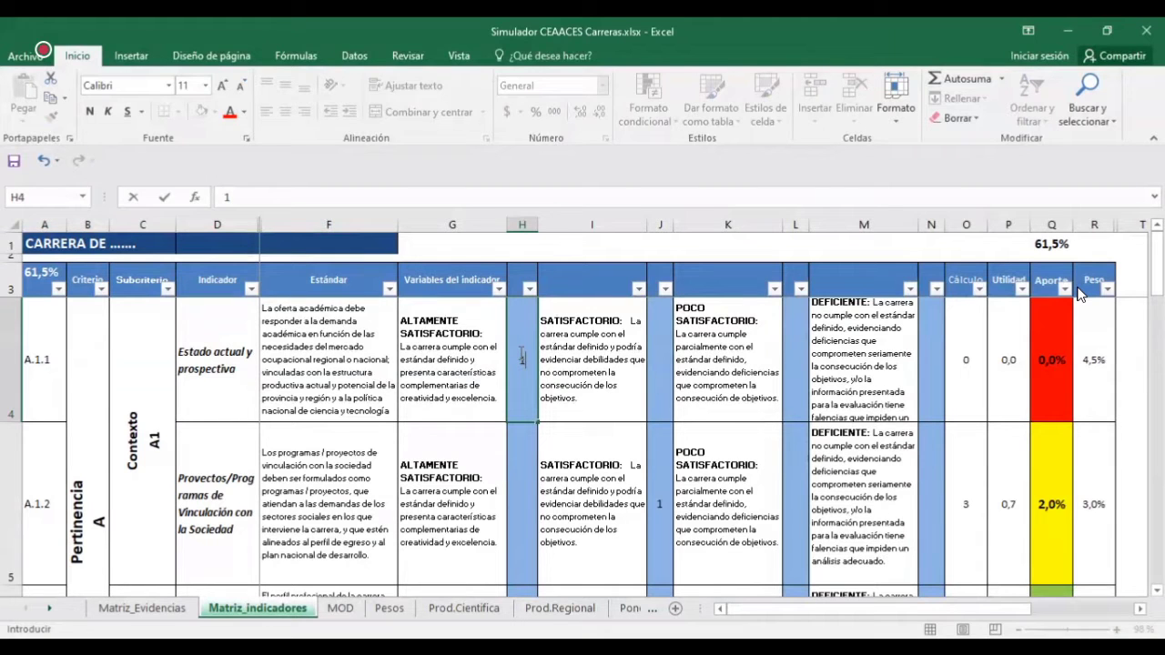
{"action": "key", "text": "Return"}
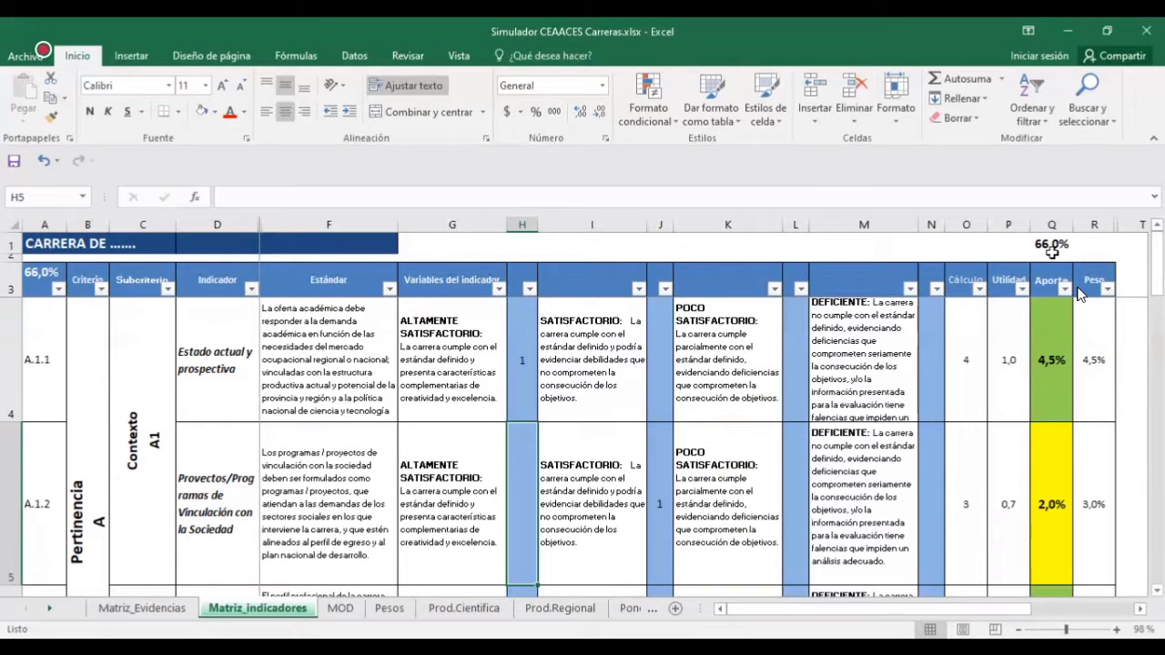
{"action": "key", "text": "ctrl+z"}
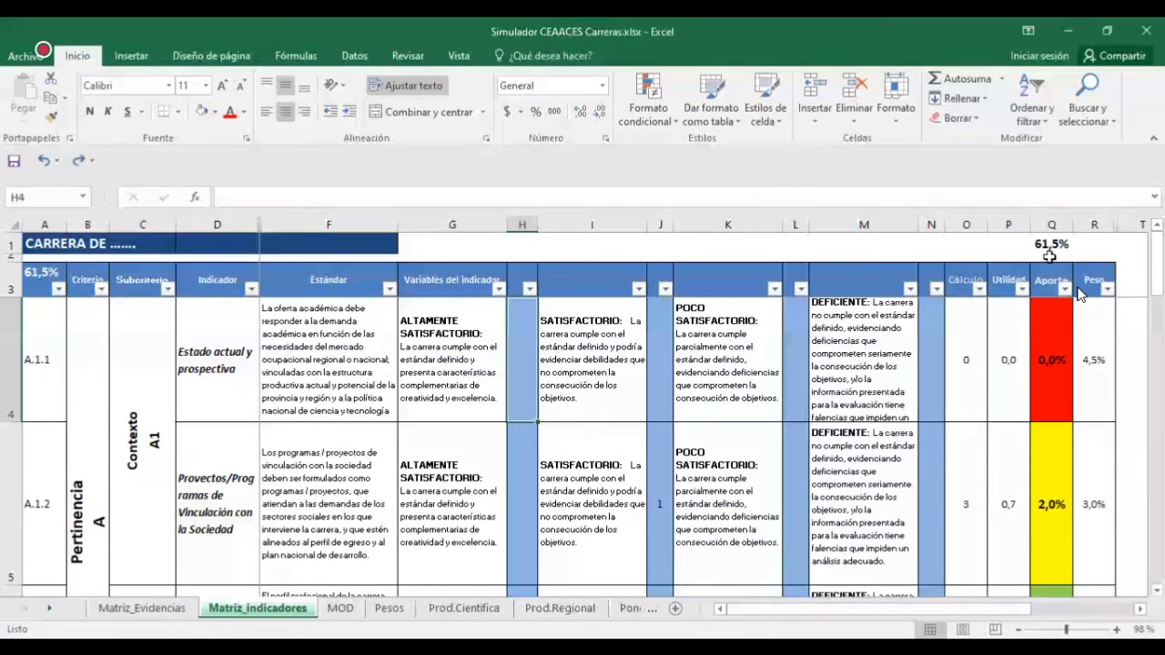
{"action": "key", "text": "ctrl+z"}
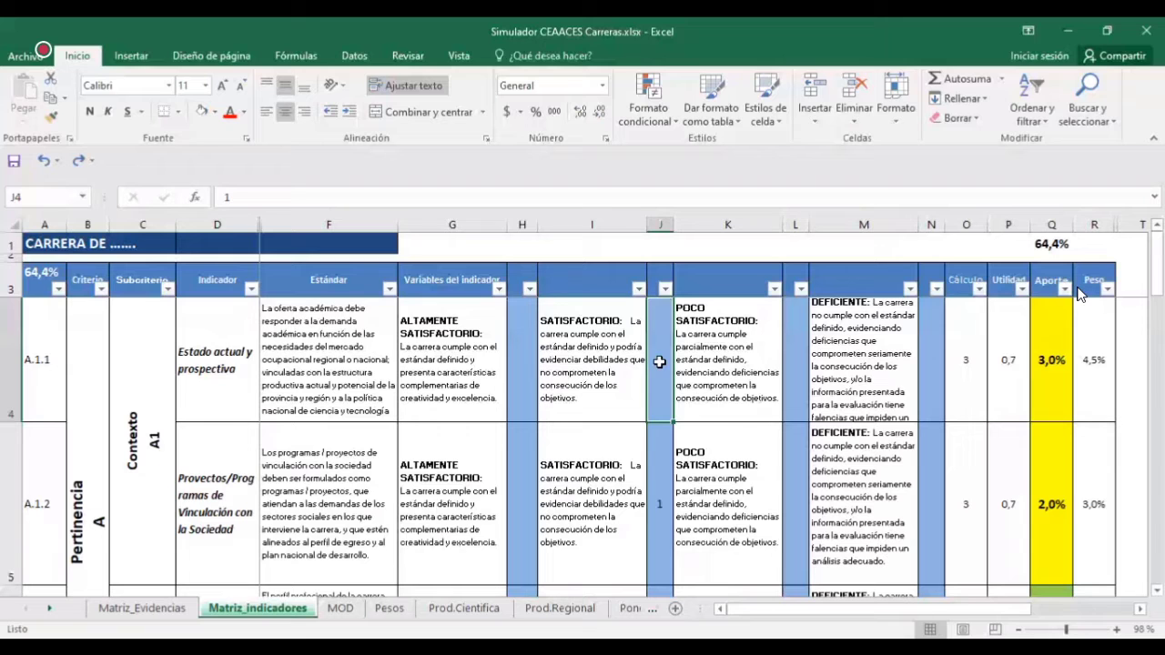
Step: Try moving the rating mark from J4 to H4 by cutting and pasting, and undo the paste
{"action": "key", "text": "ctrl+c"}
{"action": "left_click", "coordinate": [521, 364]}
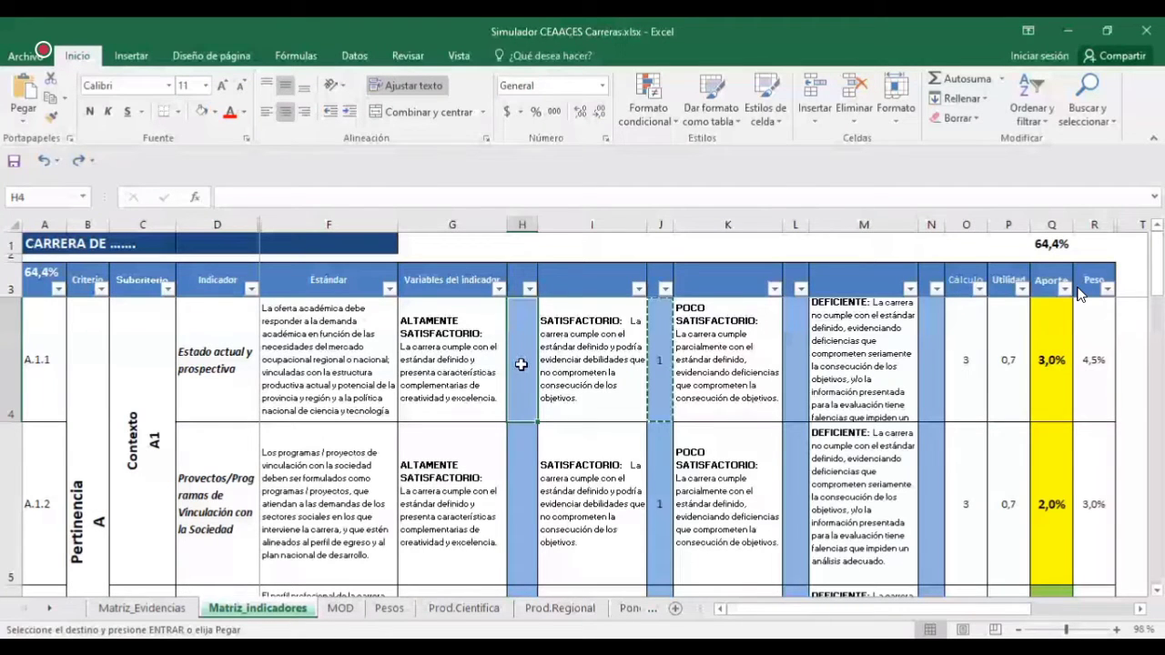
{"action": "key", "text": "ctrl+v"}
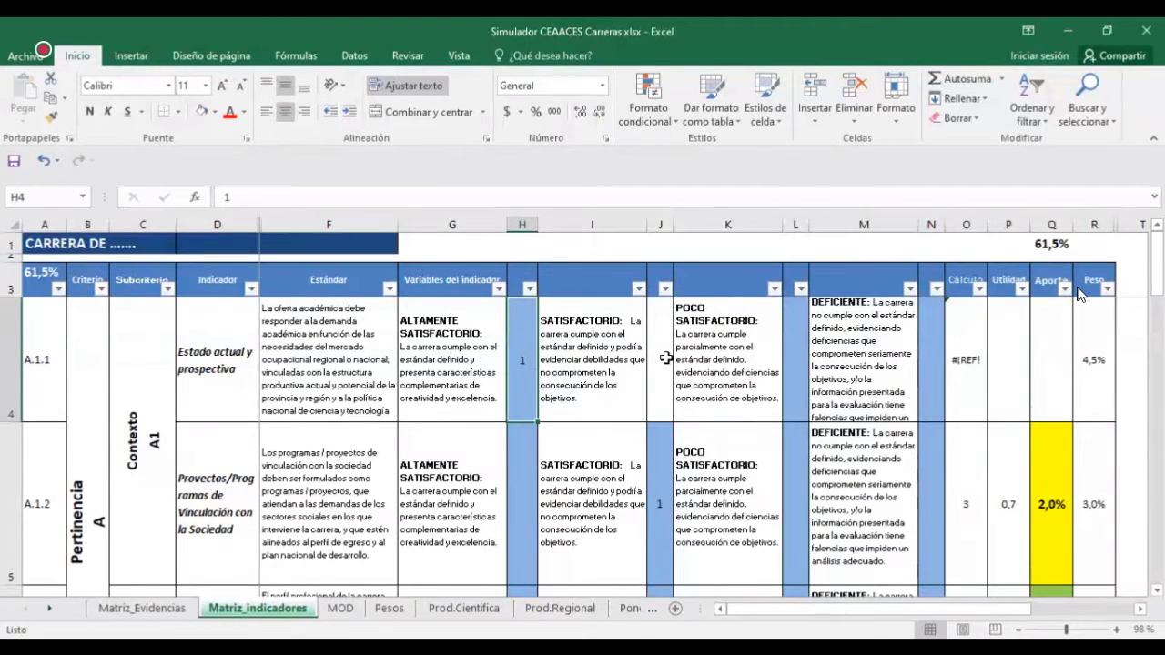
{"action": "key", "text": "ctrl+z"}
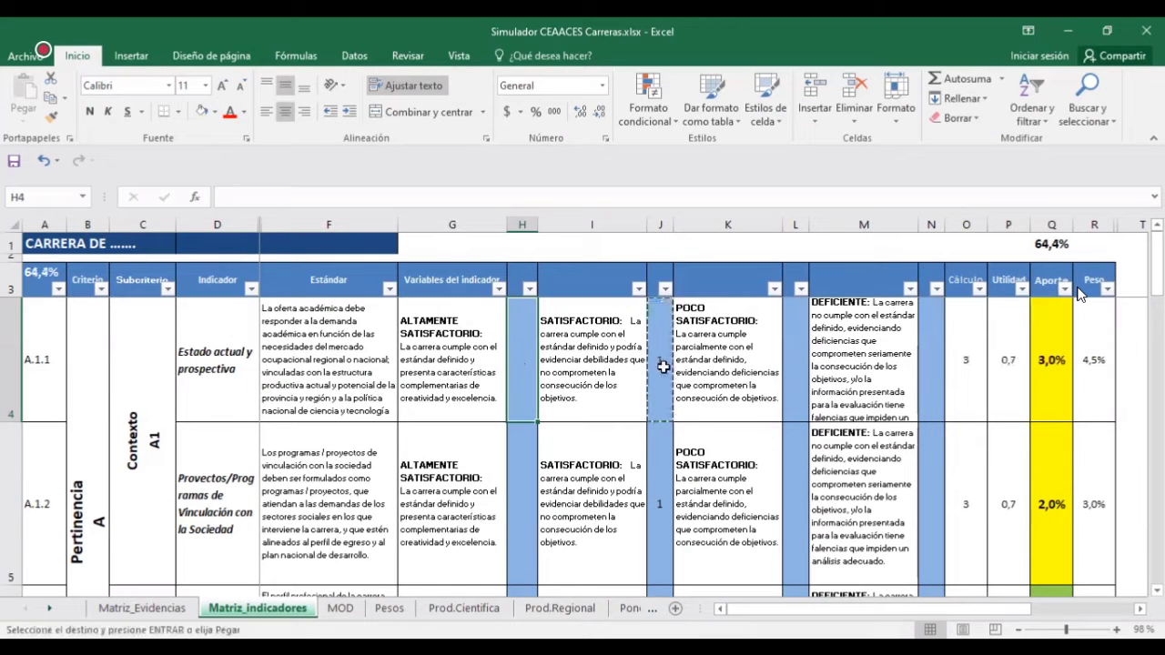
Step: Rate indicator A.1.1 as Altamente satisfactorio by deleting the mark in J4 and entering 1 in H4
{"action": "left_click", "coordinate": [664, 366]}
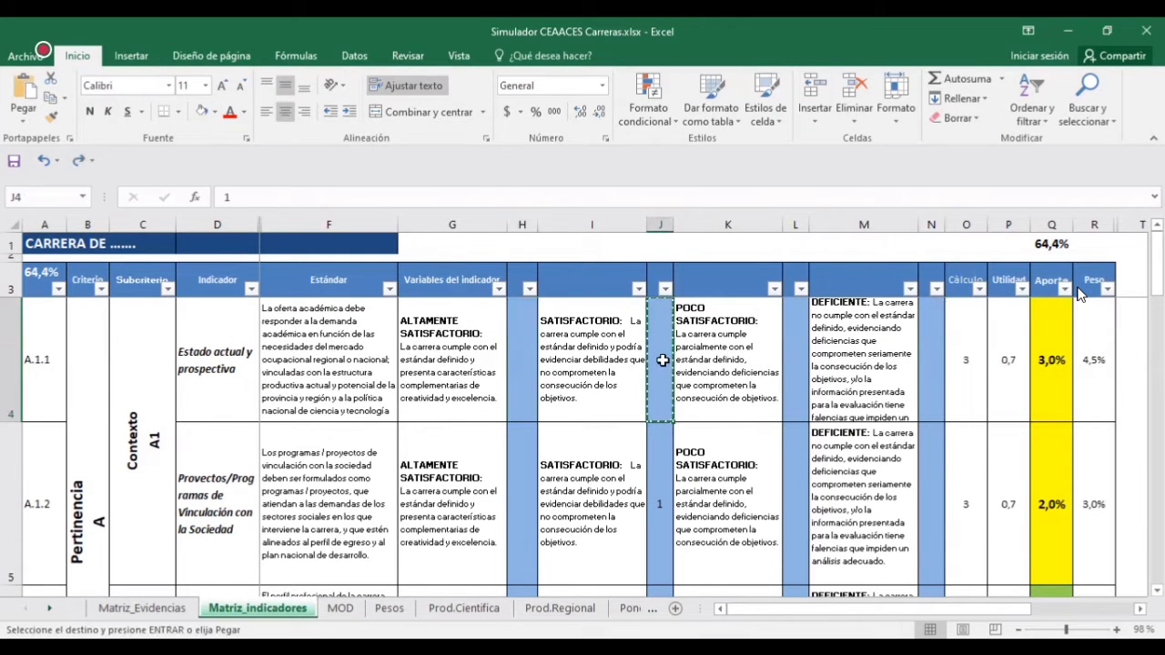
{"action": "key", "text": "Escape"}
{"action": "key", "text": "Delete"}
{"action": "left_click", "coordinate": [524, 367]}
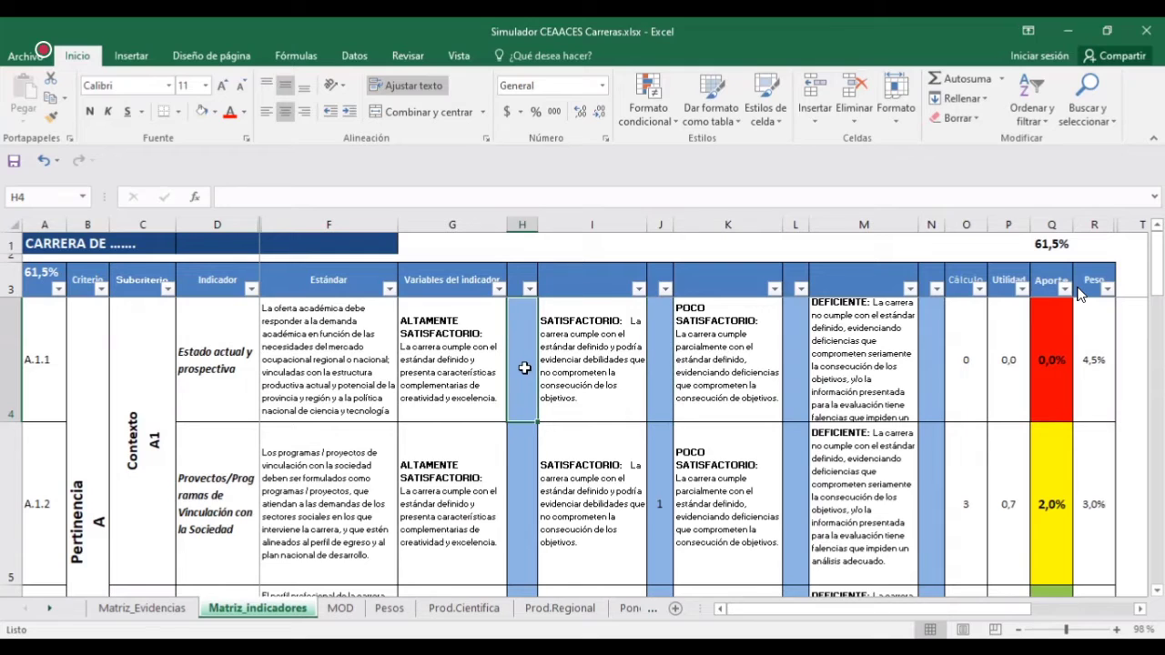
{"action": "type", "text": "1"}
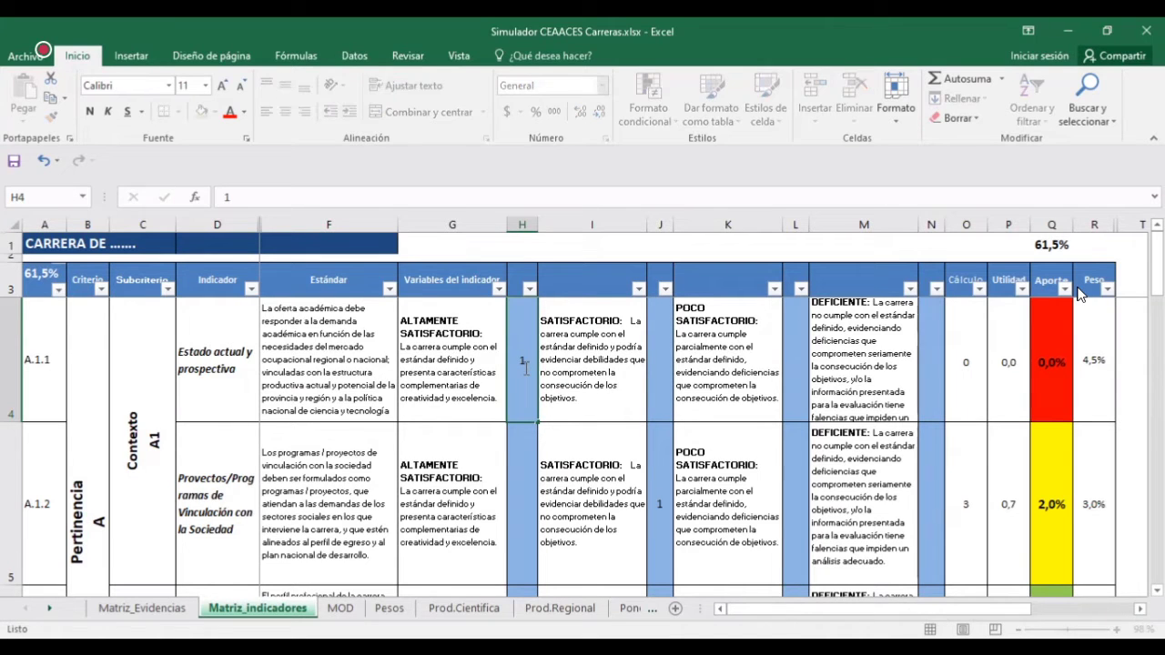
{"action": "key", "text": "Return"}
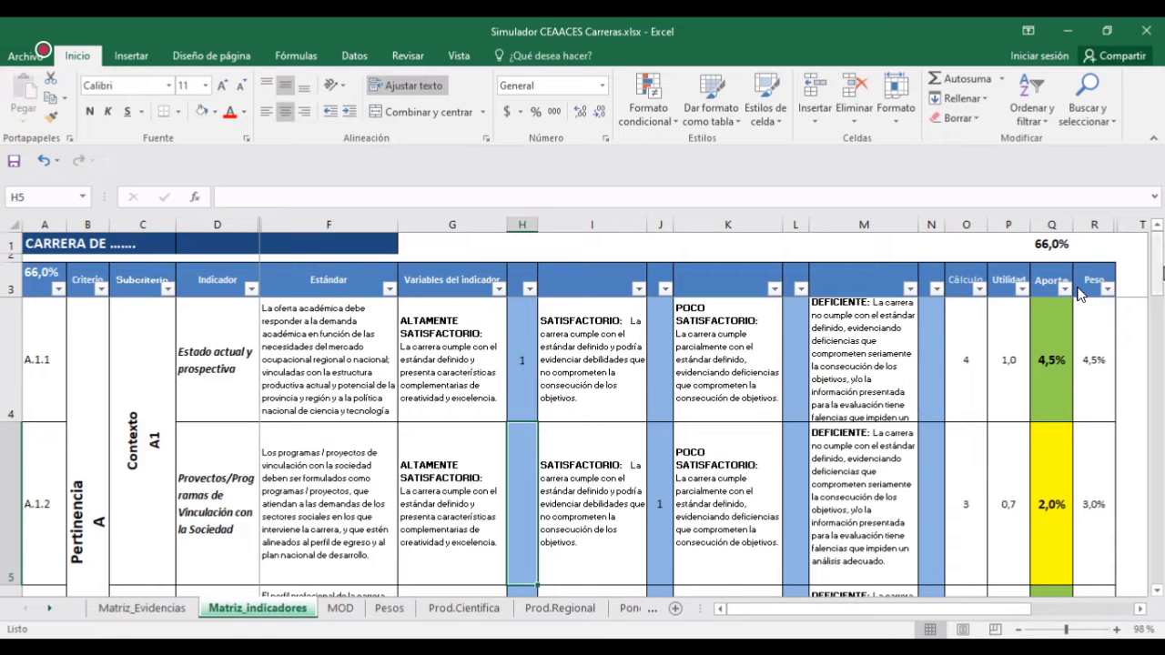
{"action": "scroll", "coordinate": [1079, 293], "scroll_direction": "down", "scroll_amount": 1}
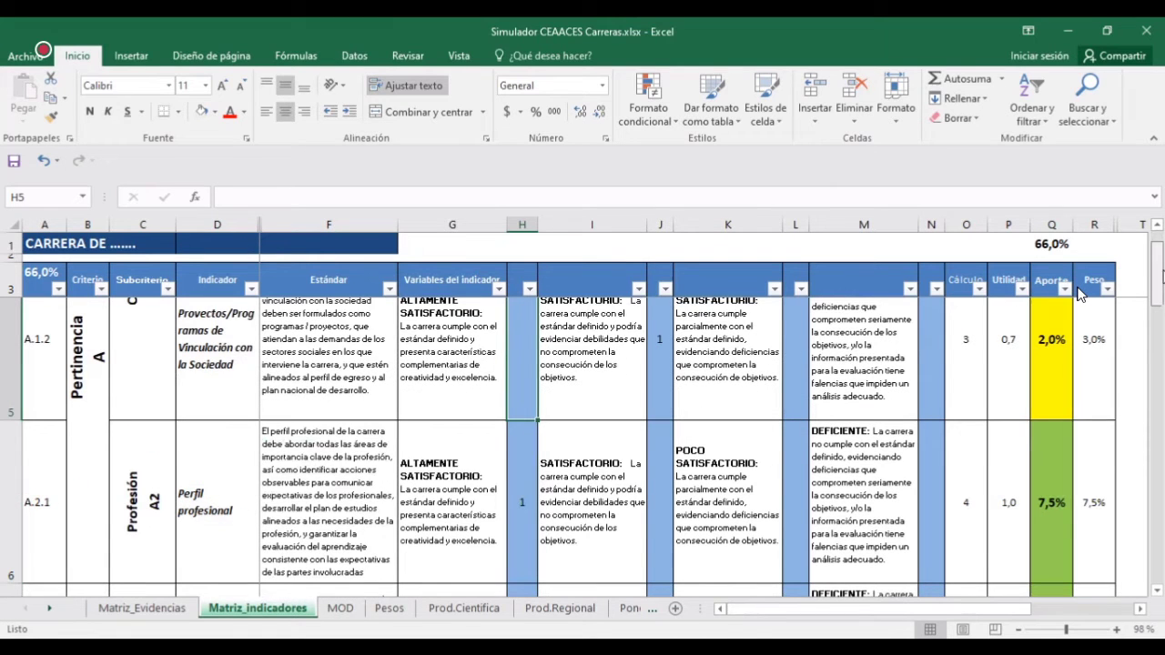
Step: Review the indicators on Matriz_indicadores from Pertinencia through Academia to Ambiente Institucional, checking their variables, Cálculo, Utilidad, Aporte and Peso
{"action": "scroll", "coordinate": [1080, 293], "scroll_direction": "down", "scroll_amount": 5}
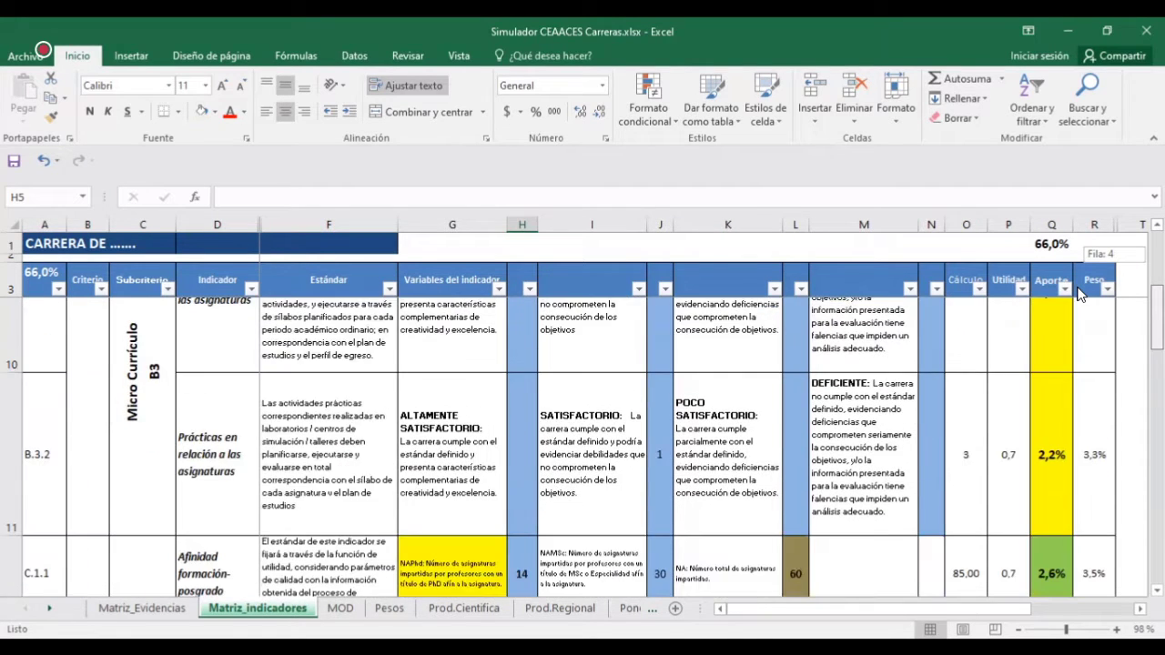
{"action": "scroll", "coordinate": [1080, 293], "scroll_direction": "down", "scroll_amount": 3}
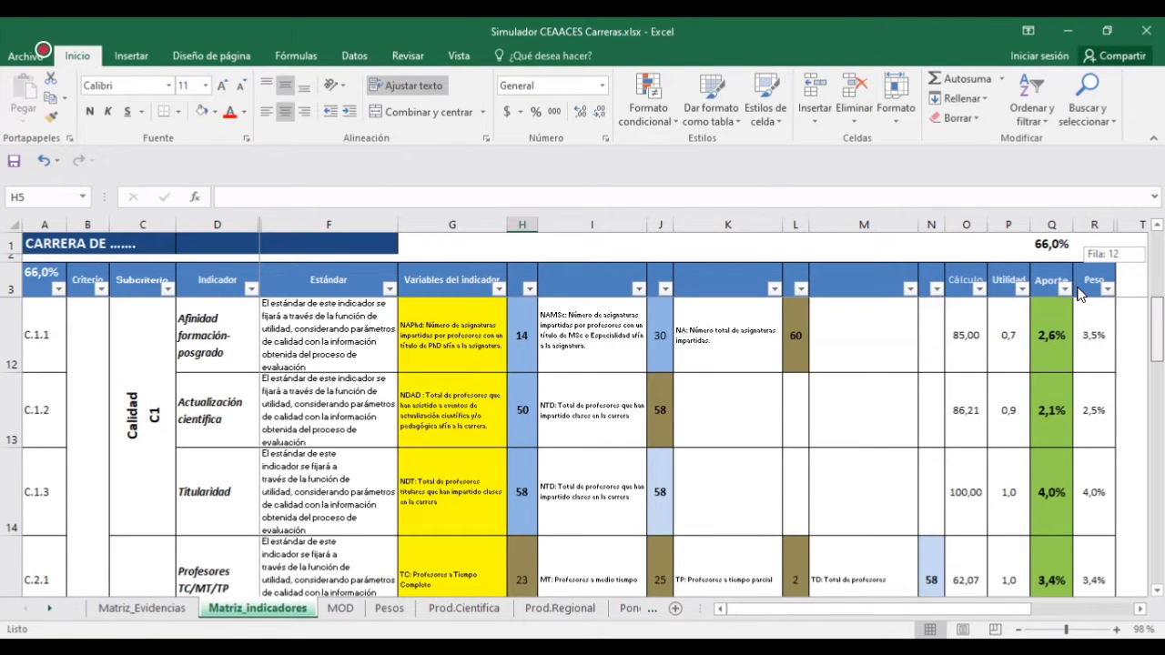
{"action": "scroll", "coordinate": [1080, 293], "scroll_direction": "down", "scroll_amount": 1}
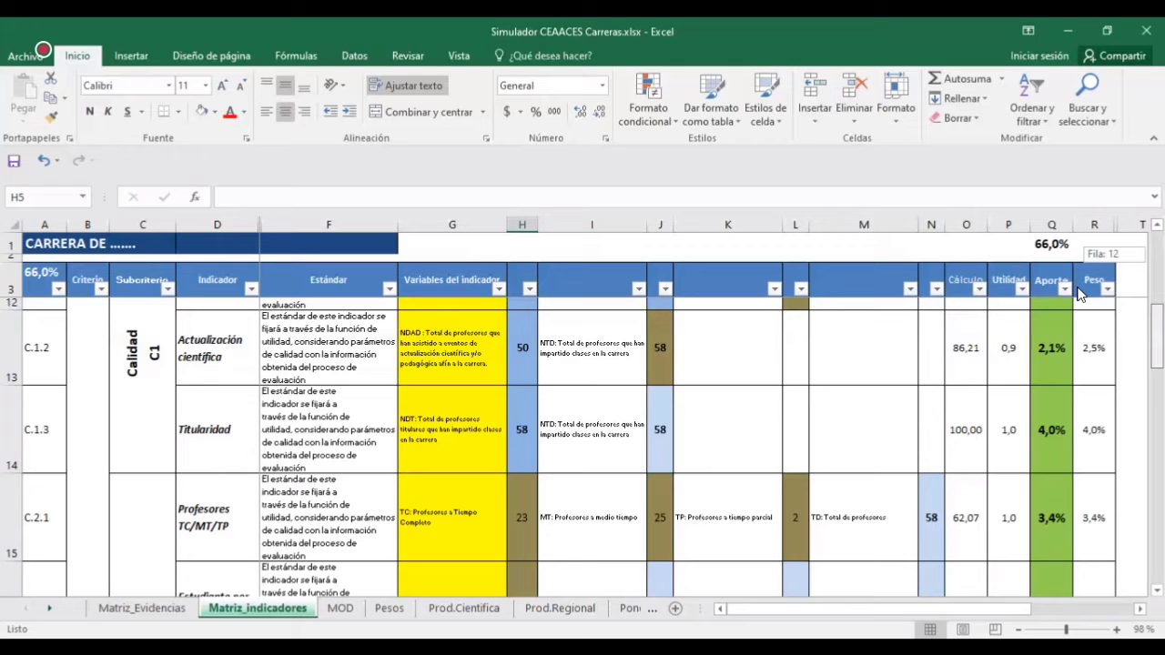
{"action": "scroll", "coordinate": [1080, 293], "scroll_direction": "down", "scroll_amount": 2}
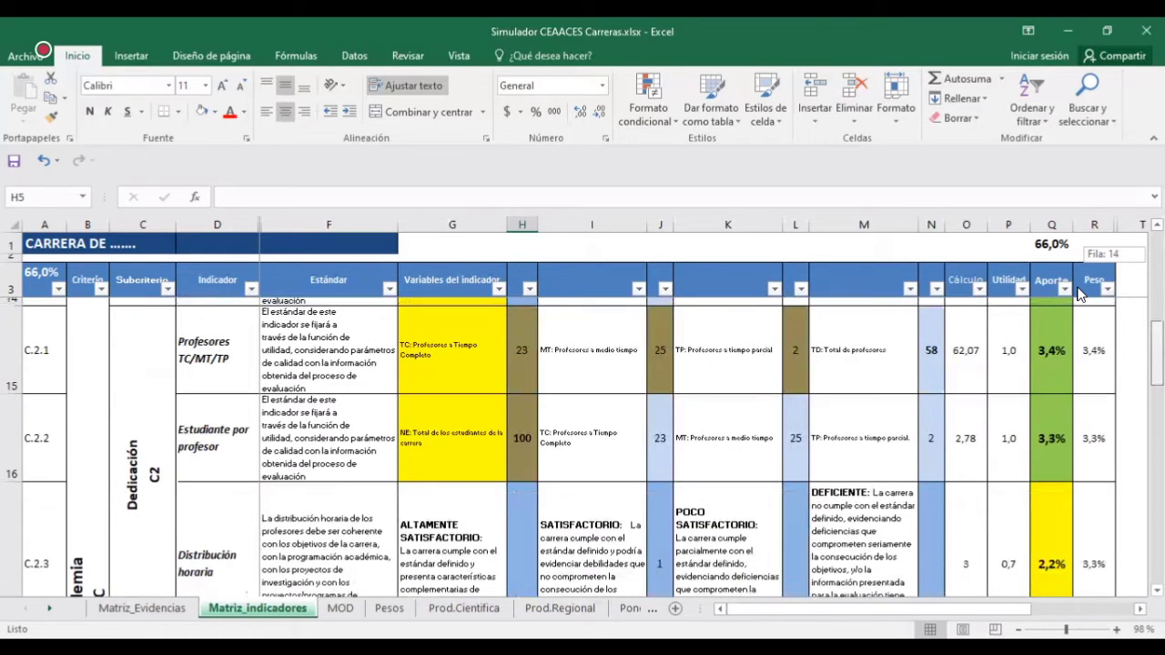
{"action": "scroll", "coordinate": [1079, 293], "scroll_direction": "down", "scroll_amount": 2}
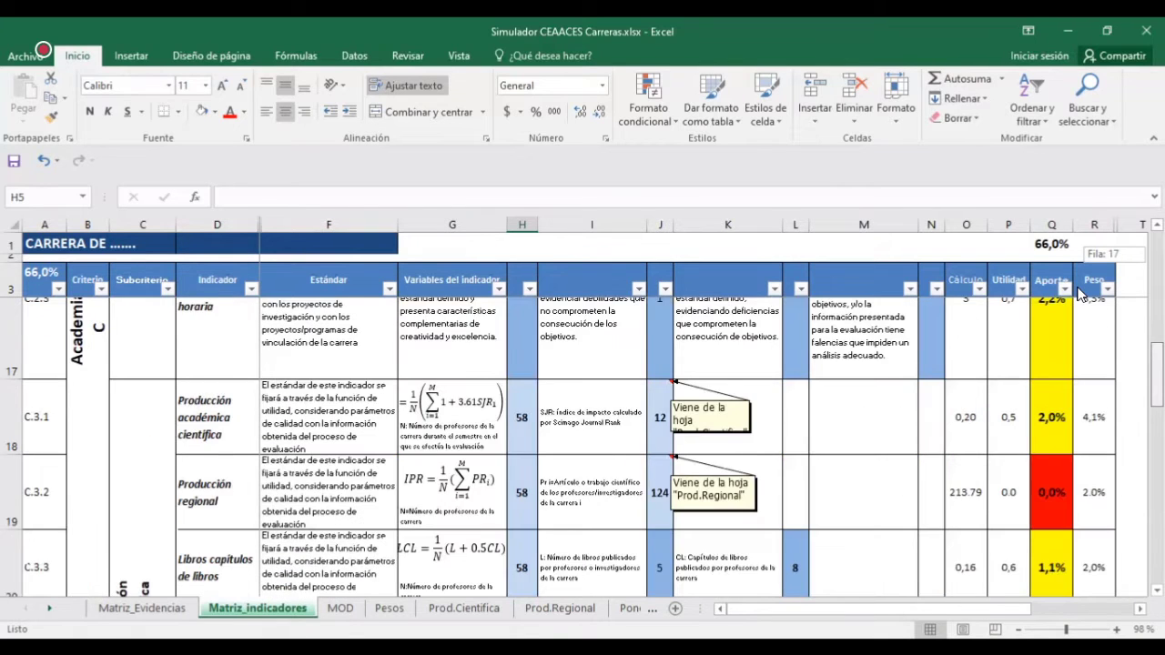
{"action": "scroll", "coordinate": [1080, 294], "scroll_direction": "down", "scroll_amount": 1}
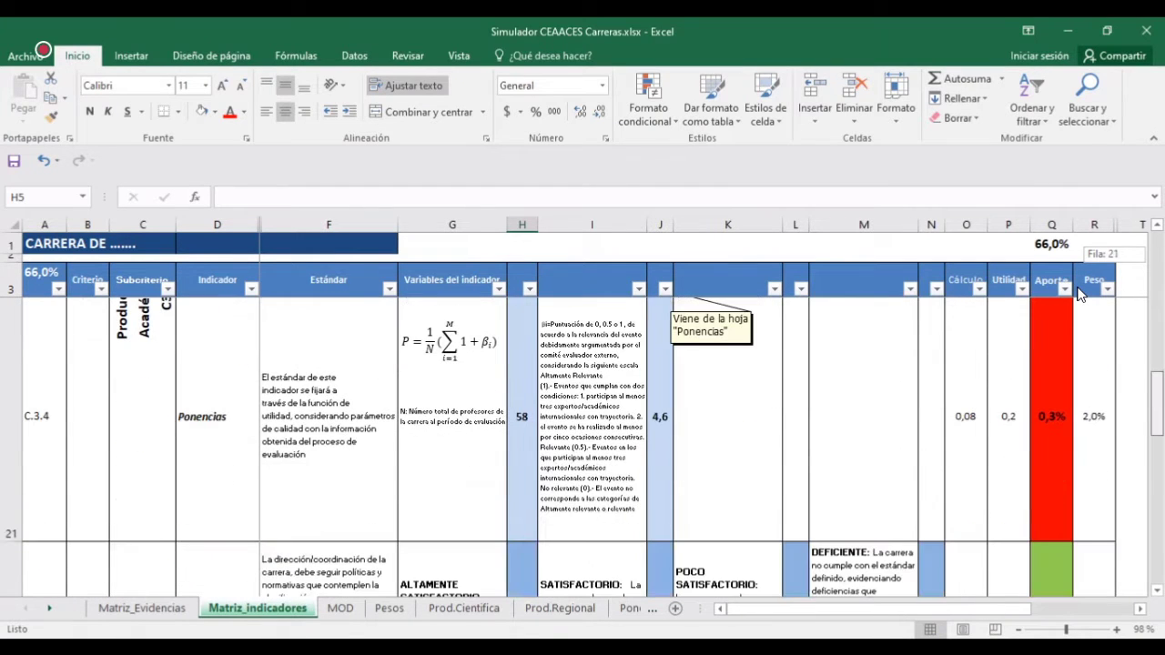
{"action": "scroll", "coordinate": [1080, 293], "scroll_direction": "down", "scroll_amount": 2}
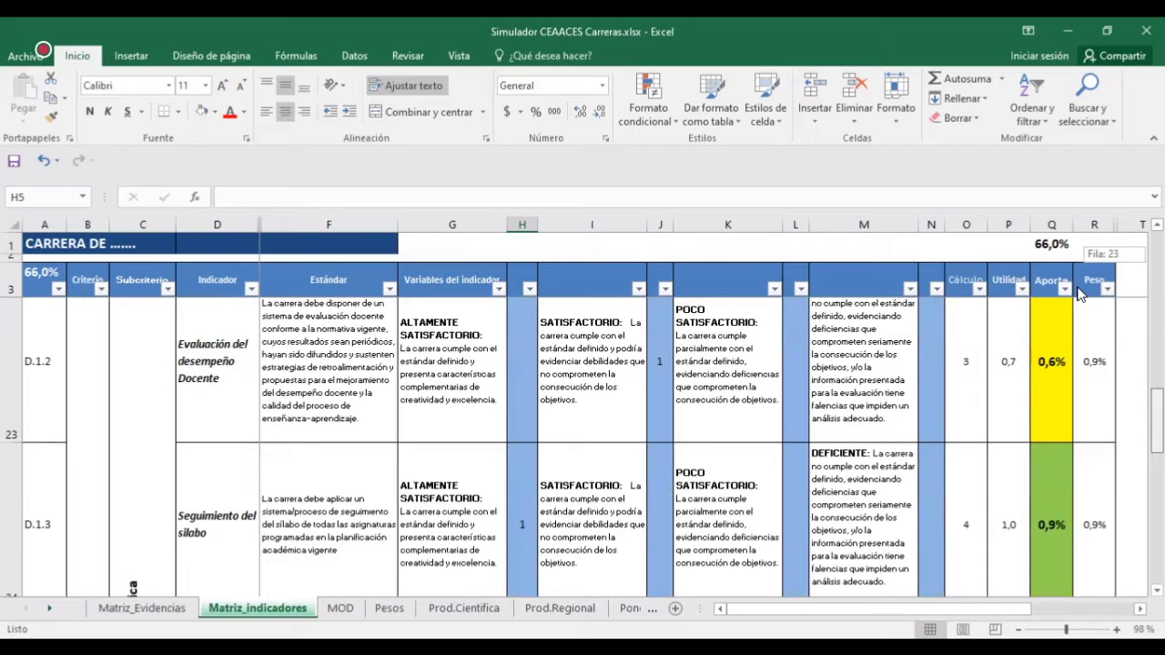
{"action": "scroll", "coordinate": [1080, 293], "scroll_direction": "down", "scroll_amount": 4}
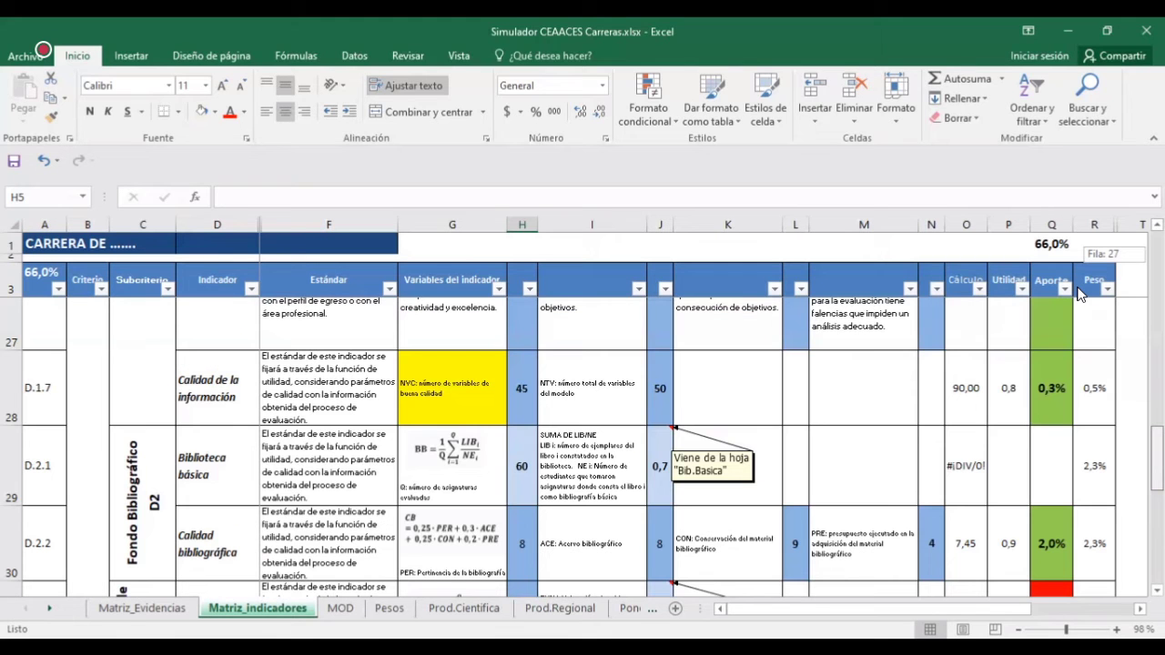
{"action": "scroll", "coordinate": [1080, 293], "scroll_direction": "down", "scroll_amount": 1}
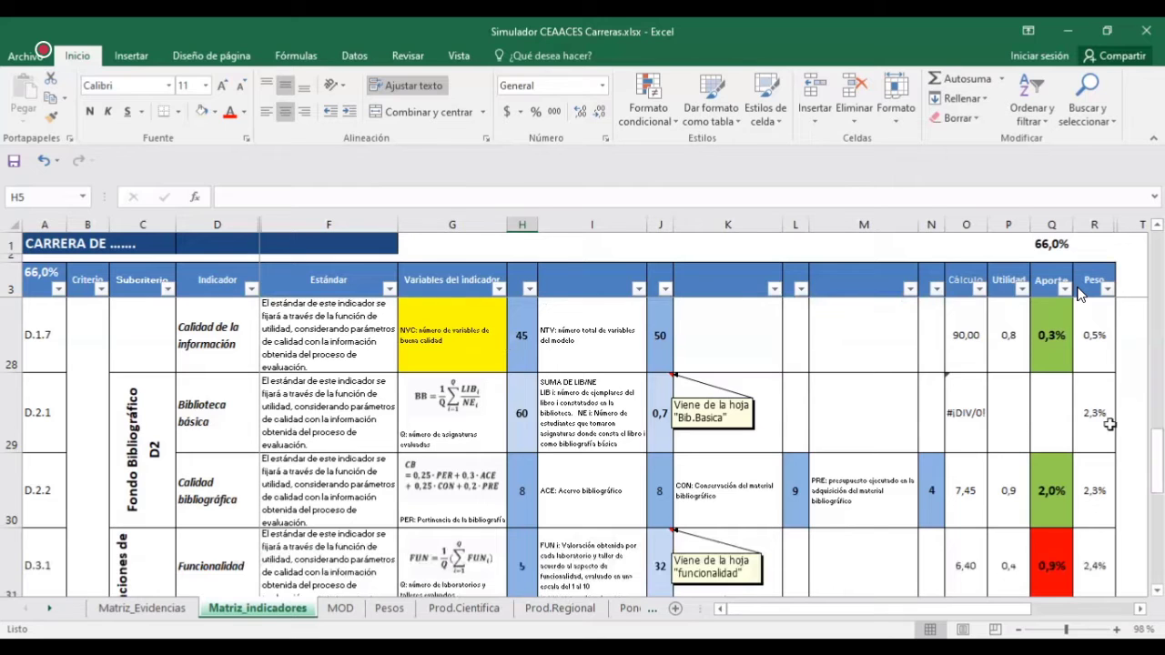
{"action": "scroll", "coordinate": [1079, 293], "scroll_direction": "up", "scroll_amount": 2}
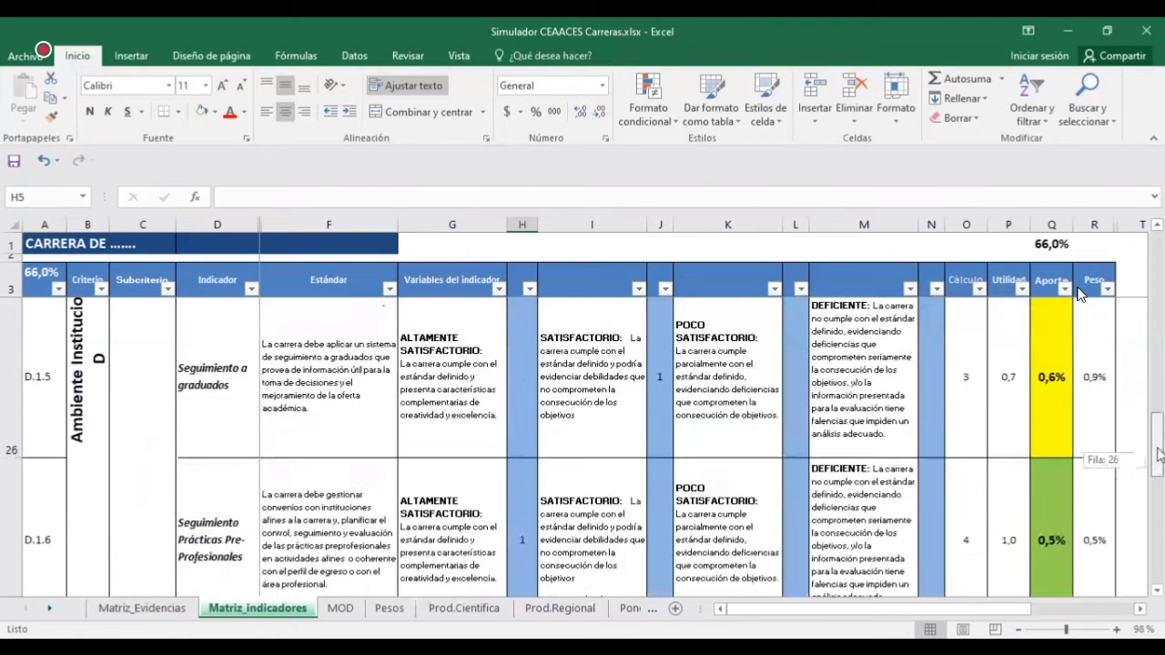
{"action": "scroll", "coordinate": [1080, 293], "scroll_direction": "down", "scroll_amount": 1}
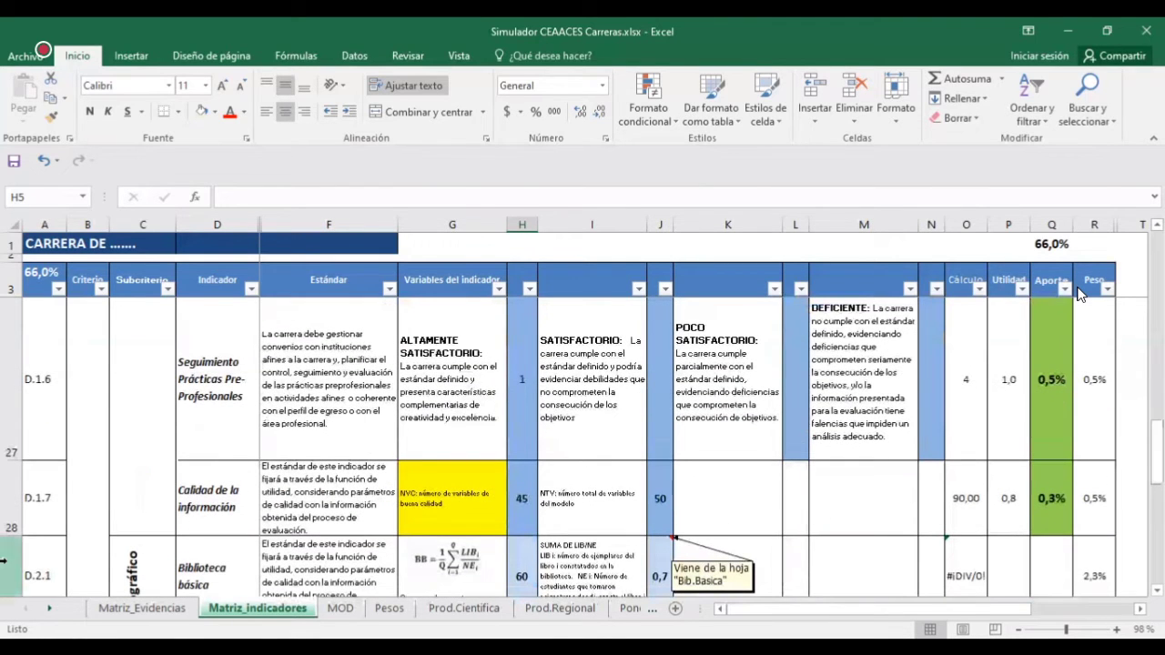
Step: Set the number of good-quality variables (NVC) of indicator D.1.7, Calidad de la información, to 50 in H28
{"action": "left_click", "coordinate": [10, 495]}
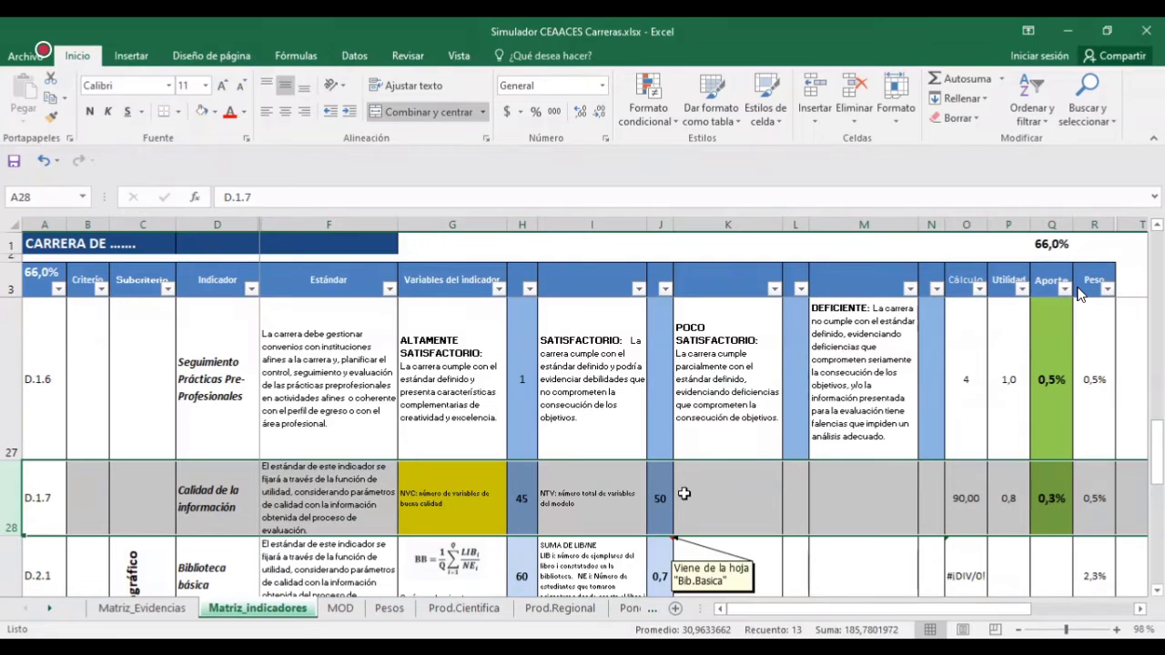
{"action": "left_click", "coordinate": [521, 500]}
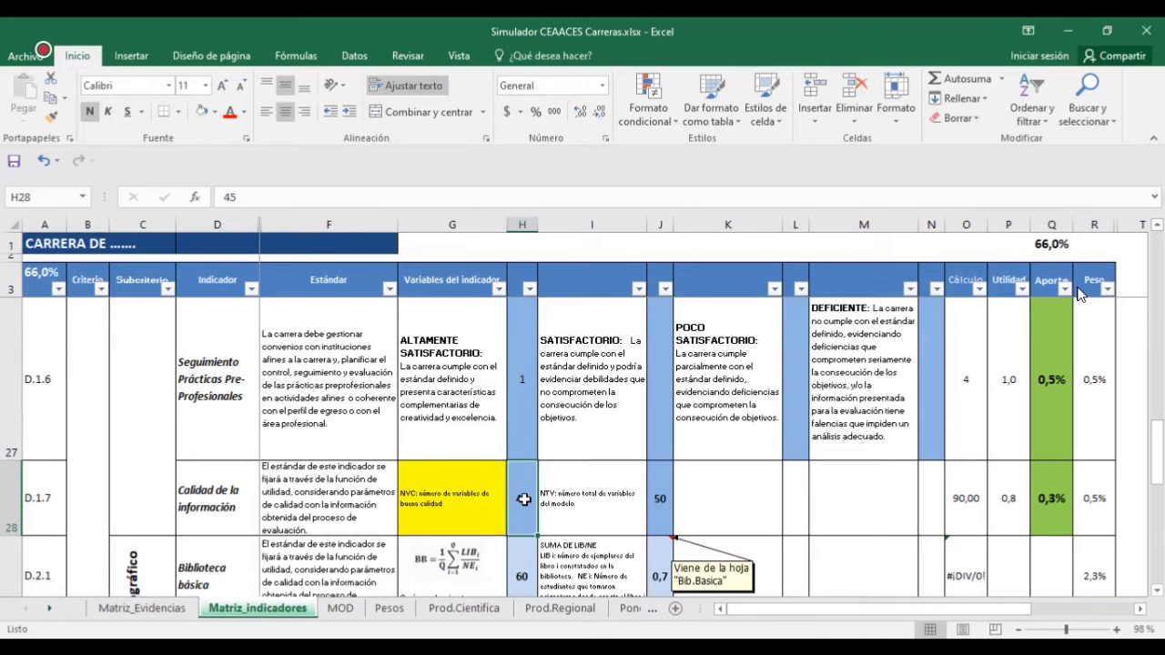
{"action": "type", "text": "50"}
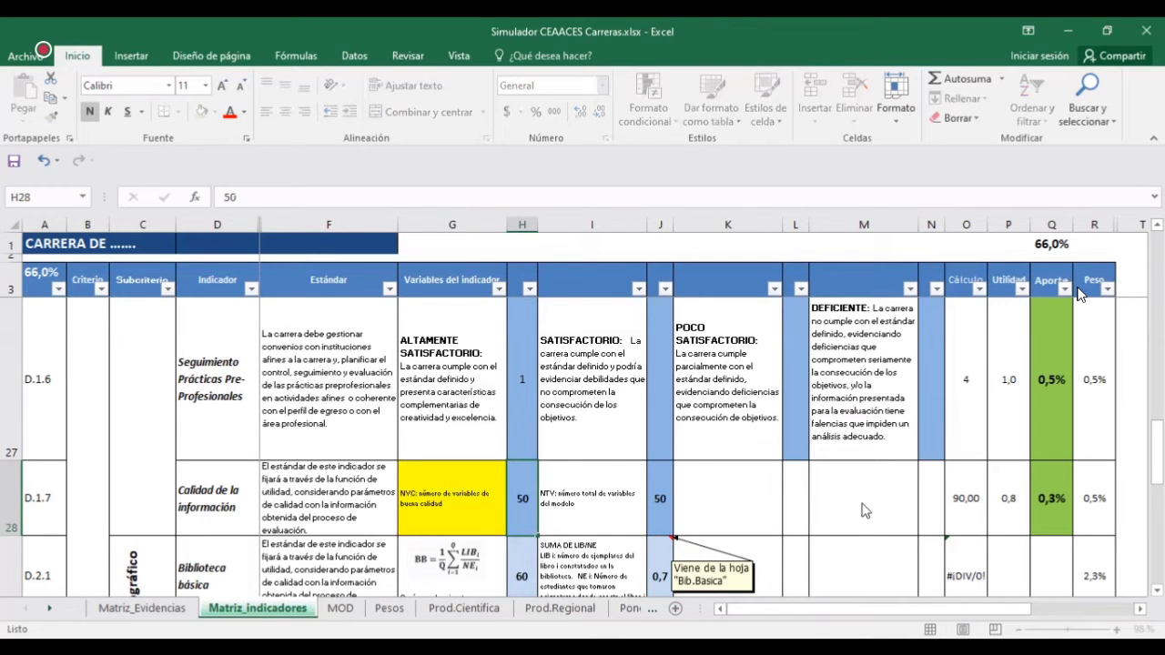
{"action": "key", "text": "Return"}
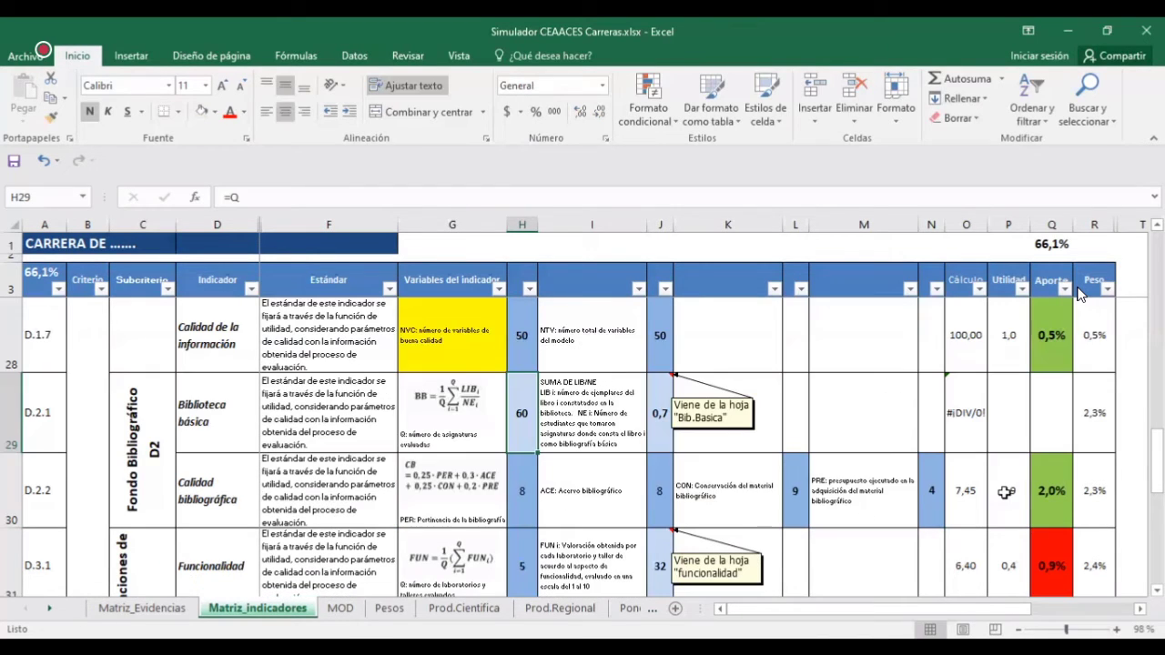
Step: Examine the Cálculo, Utilidad, Aporte and Peso cells of indicator D.1.7 and the overall total in Q1
{"action": "left_click", "coordinate": [1011, 337]}
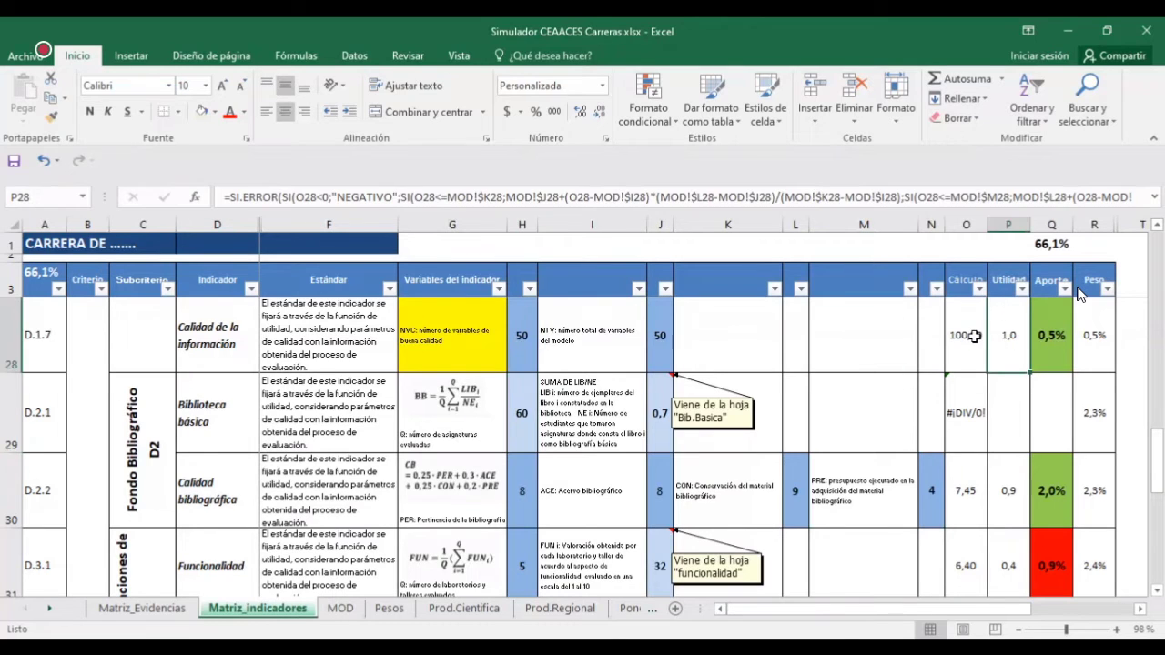
{"action": "left_click", "coordinate": [974, 336]}
{"action": "left_click", "coordinate": [1010, 337]}
{"action": "left_click", "coordinate": [1054, 337]}
{"action": "left_click", "coordinate": [1082, 337]}
{"action": "left_click", "coordinate": [1051, 244]}
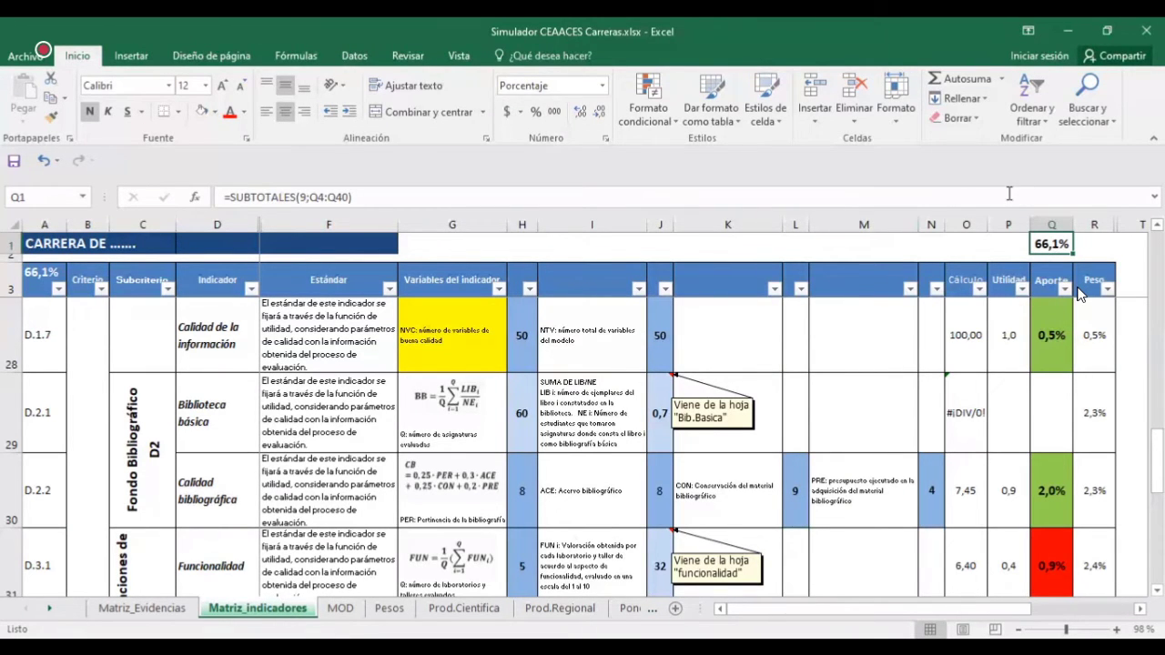
Step: Undo the D.1.7 value change and the A.1.1 rating and row-height changes, keeping 1 in J4 as the Satisfactorio mark
{"action": "key", "text": "ctrl+z"}
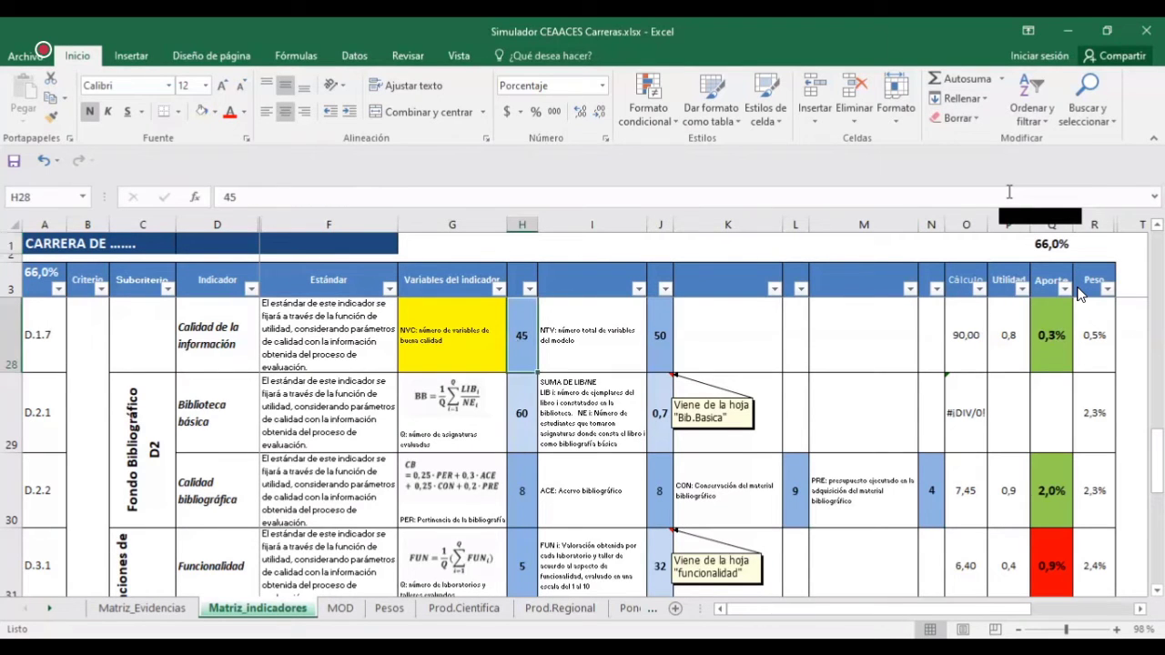
{"action": "key", "text": "ctrl+z"}
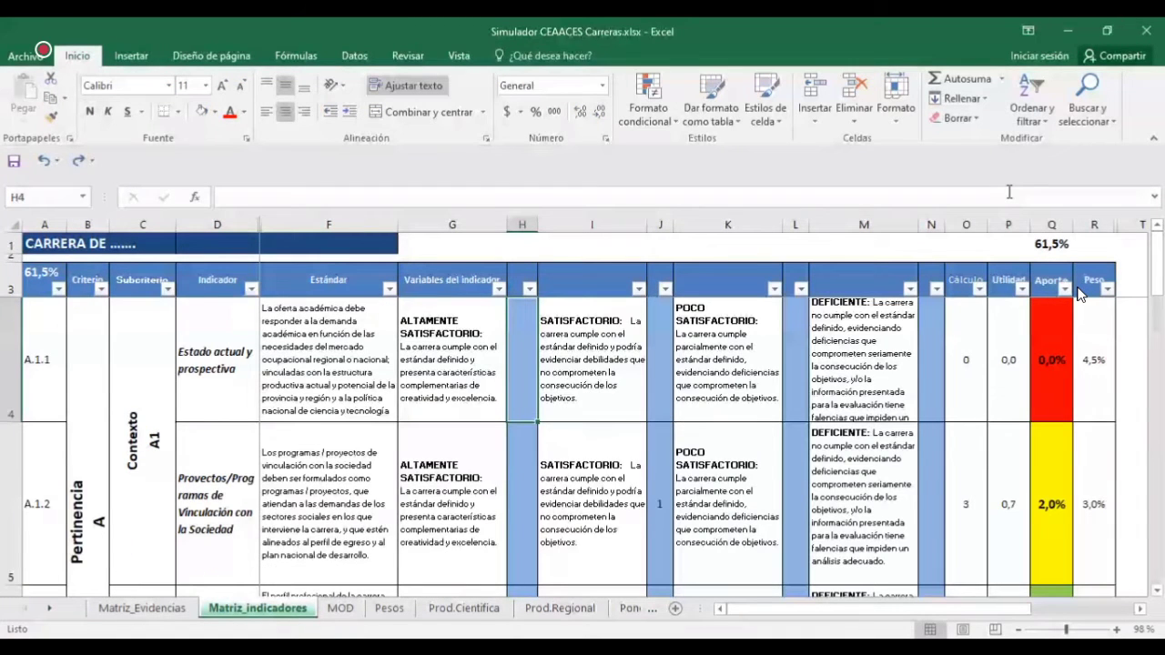
{"action": "key", "text": "ctrl+y"}
{"action": "type", "text": "1"}
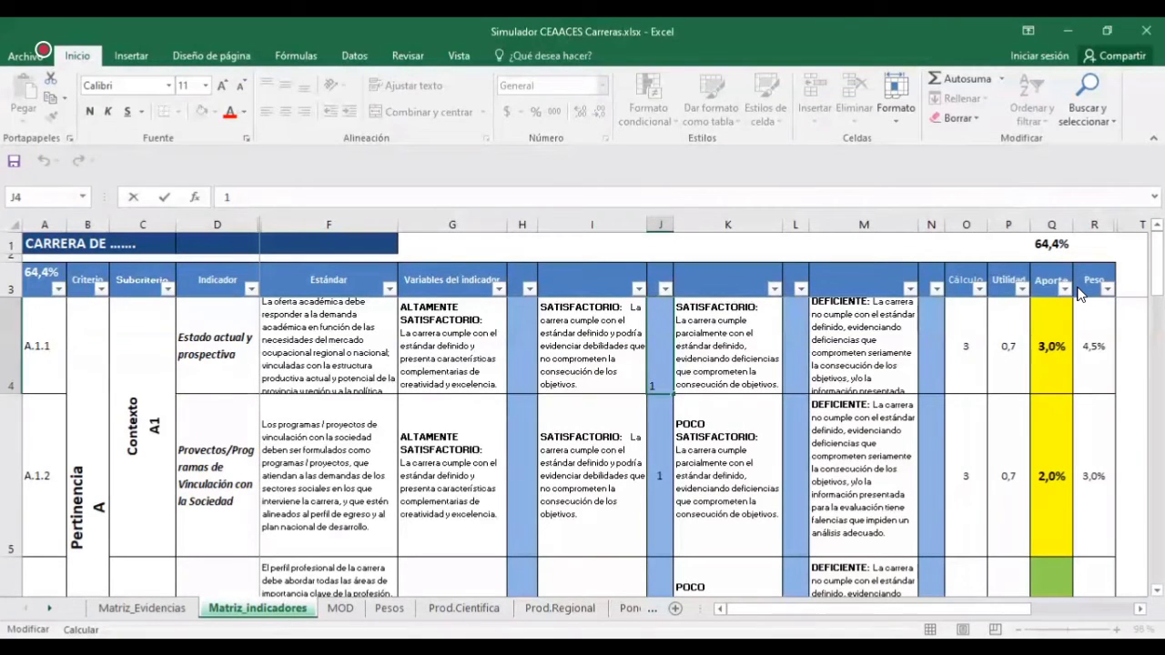
{"action": "left_click_drag", "start_coordinate": [1156, 287], "coordinate": [1157, 364]}
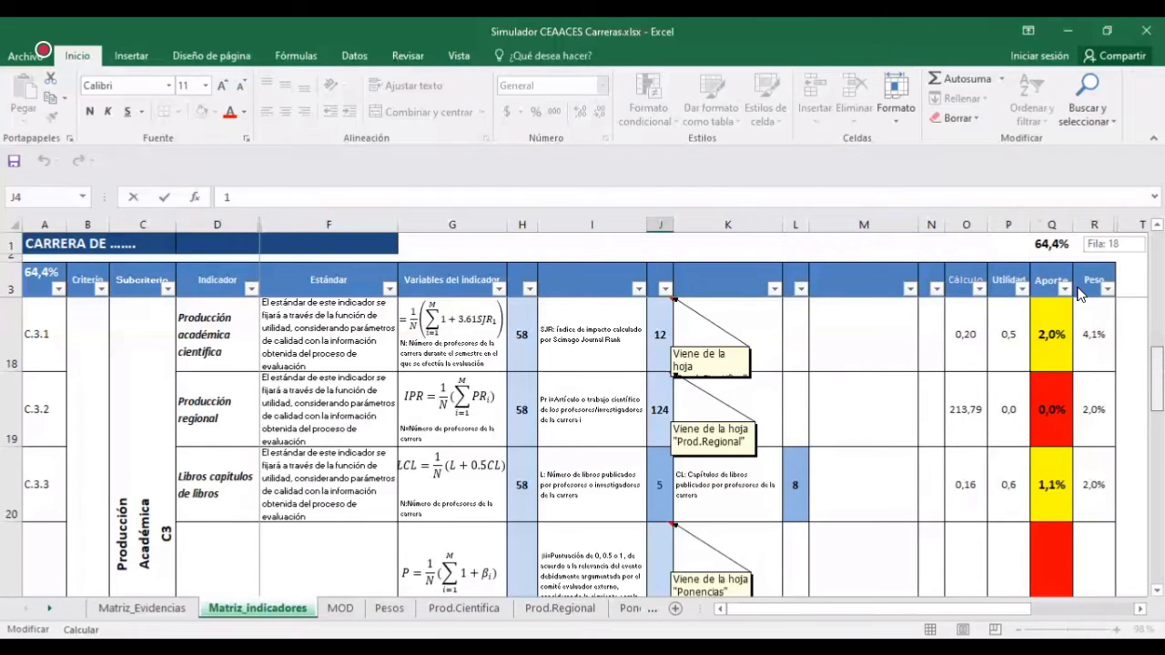
{"action": "left_click_drag", "start_coordinate": [1079, 293], "coordinate": [1161, 193]}
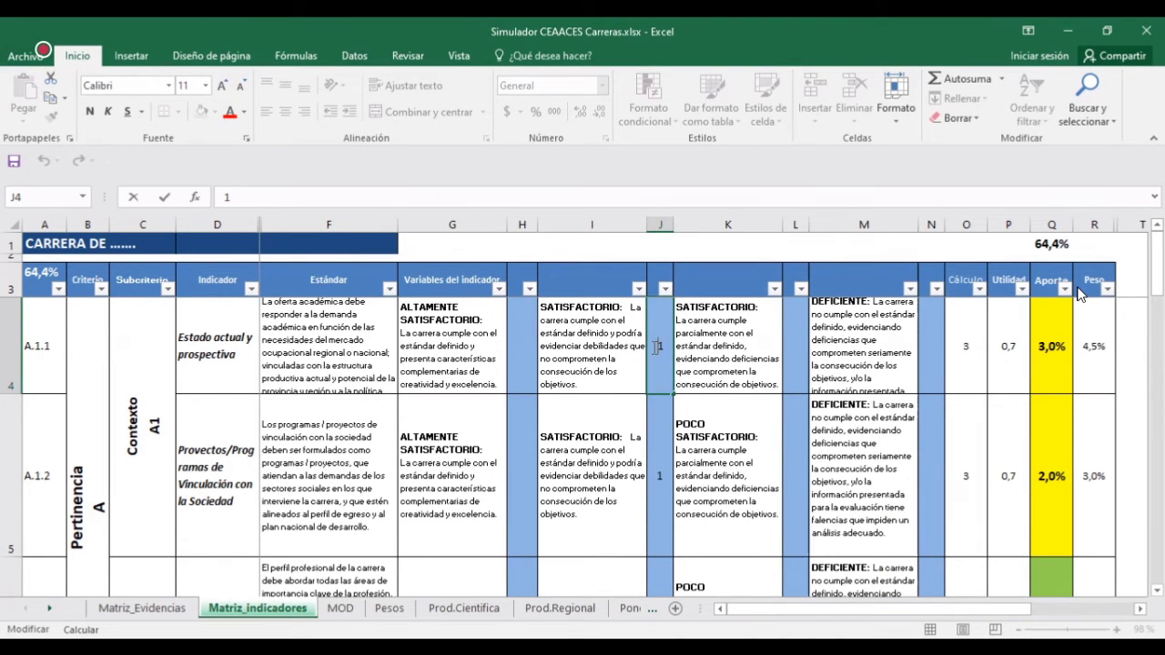
{"action": "left_click", "coordinate": [522, 342]}
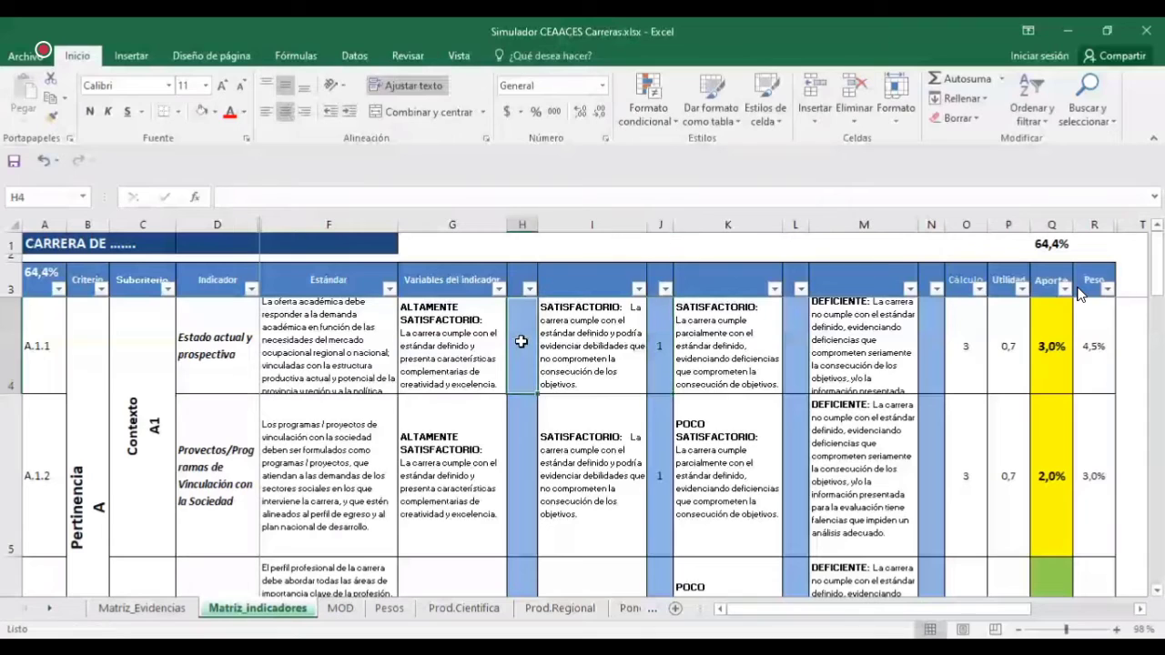
{"action": "left_click", "coordinate": [662, 346]}
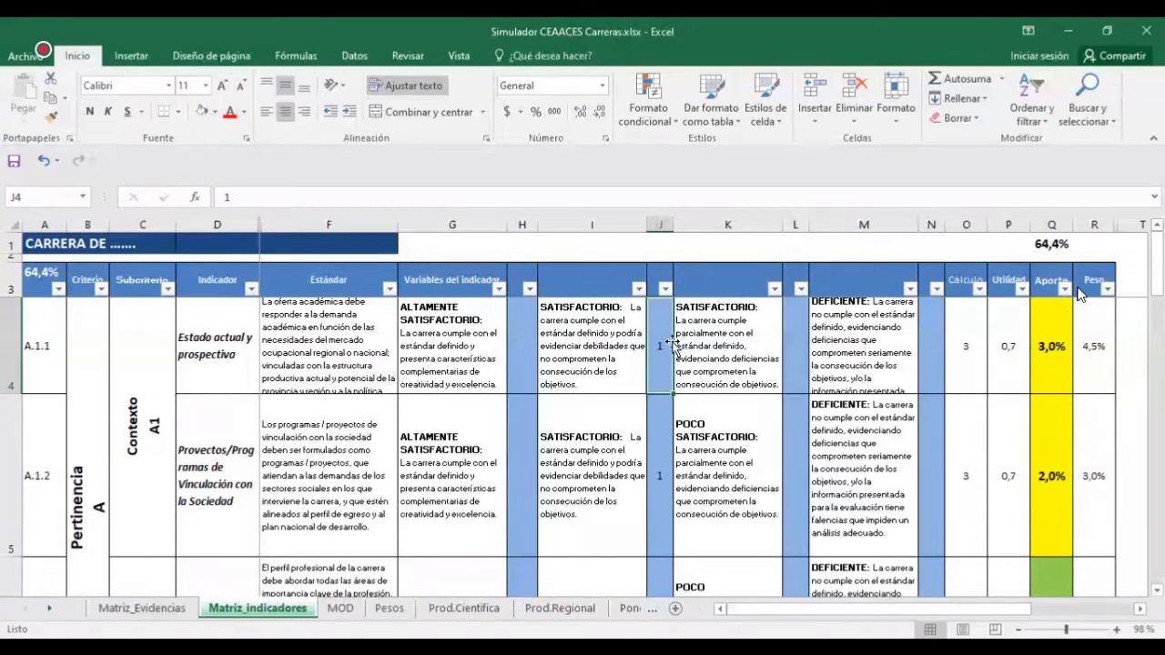
Step: Widen columns I and K so the Satisfactorio and Poco satisfactorio descriptions fit within row 4
{"action": "left_click", "coordinate": [557, 313]}
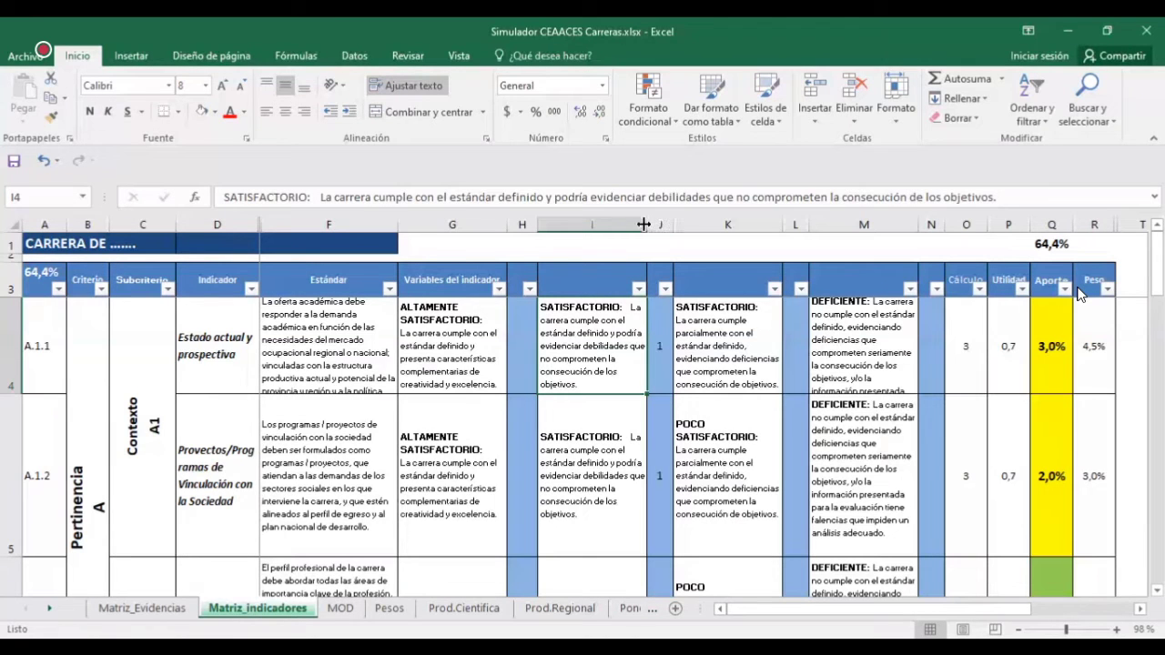
{"action": "left_click_drag", "start_coordinate": [669, 224], "coordinate": [688, 226]}
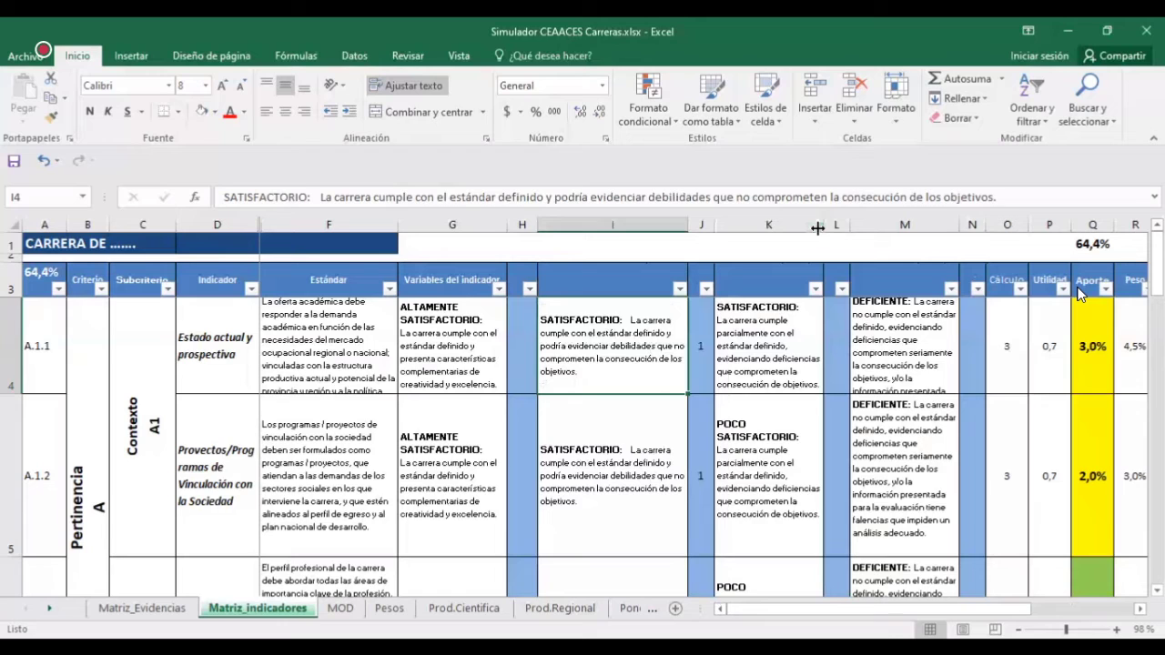
{"action": "left_click_drag", "start_coordinate": [818, 228], "coordinate": [877, 226]}
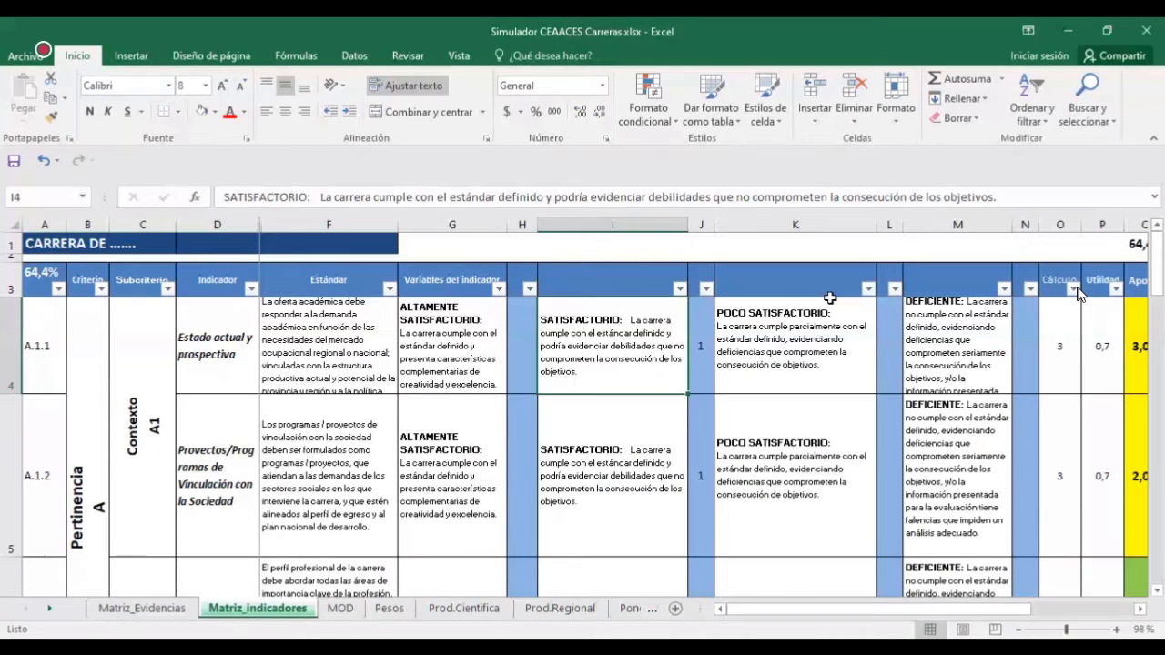
{"action": "left_click", "coordinate": [797, 335]}
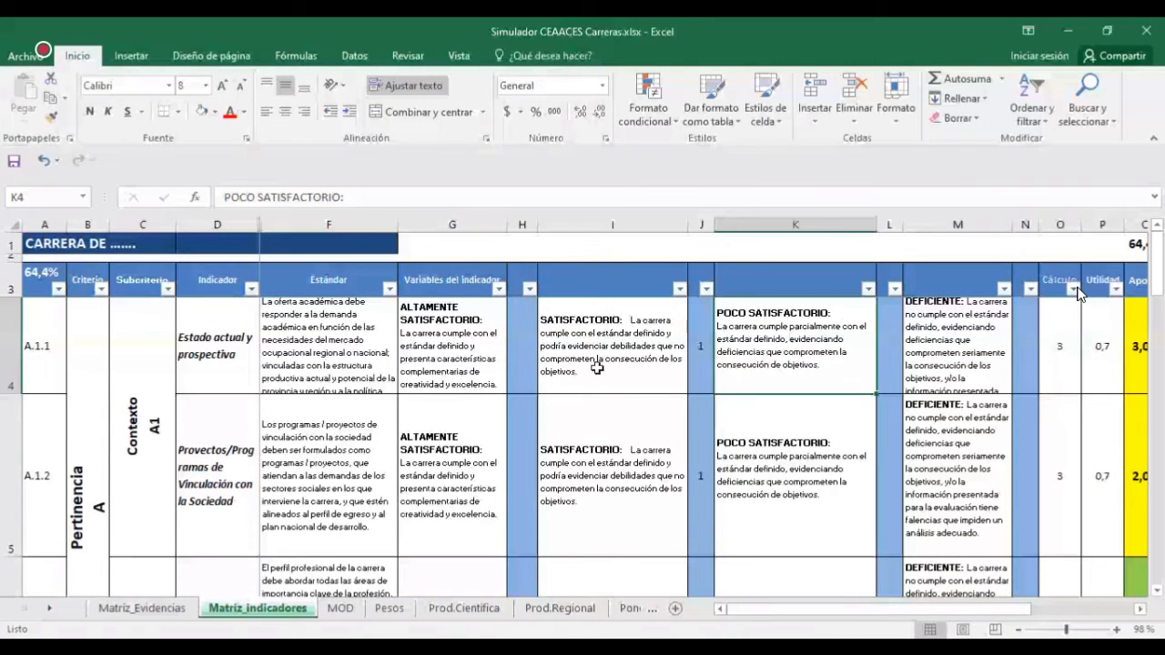
{"action": "left_click", "coordinate": [596, 368]}
{"action": "key", "text": "Right"}
{"action": "key", "text": "Right"}
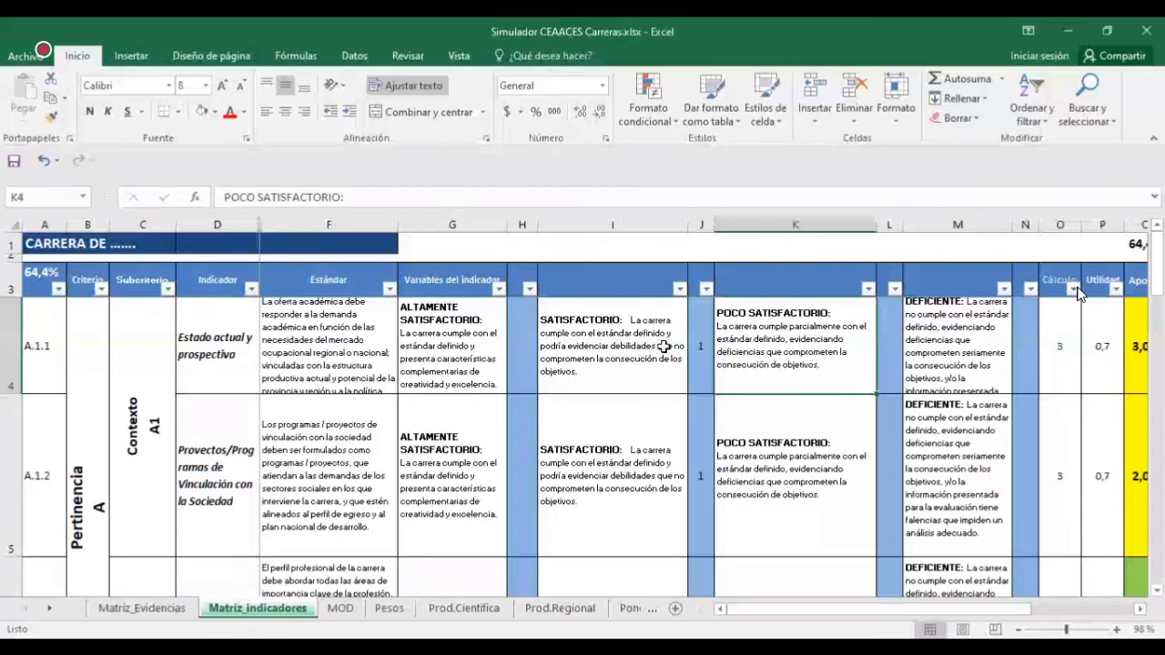
{"action": "left_click", "coordinate": [701, 345]}
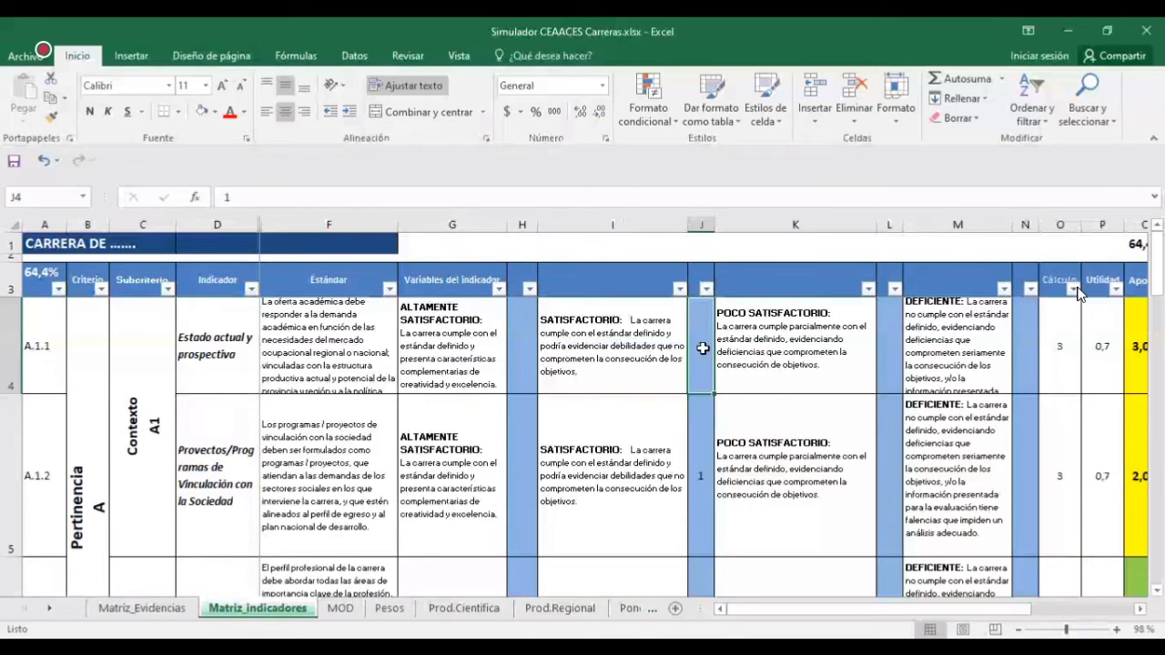
{"action": "left_click", "coordinate": [519, 355]}
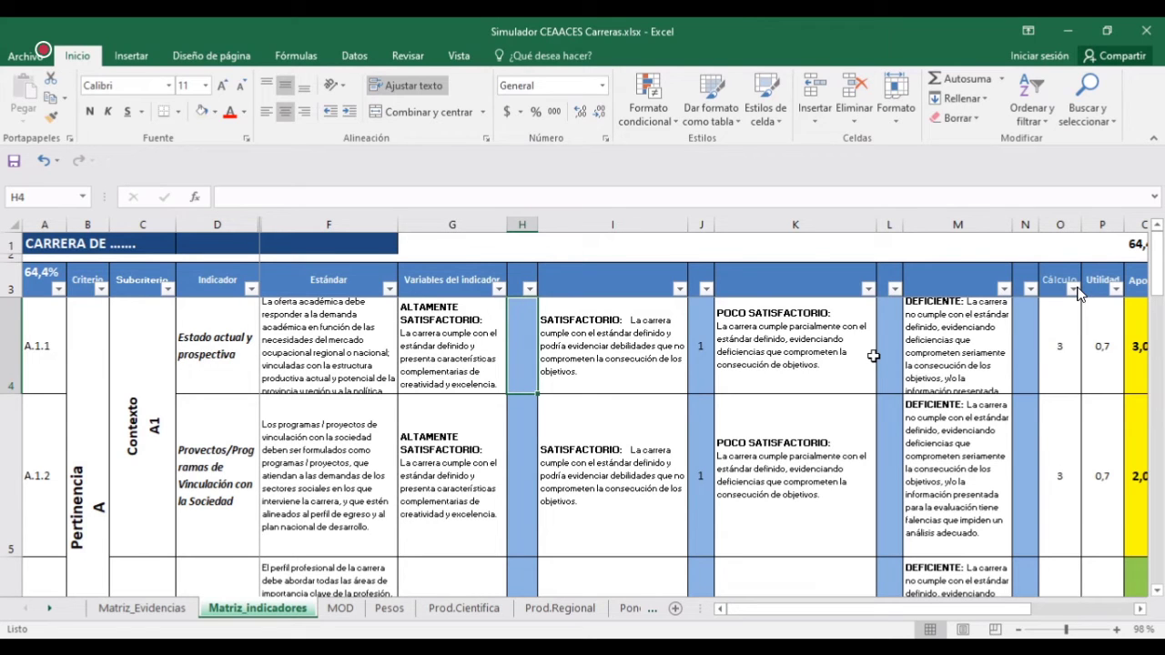
{"action": "left_click_drag", "start_coordinate": [1160, 273], "coordinate": [1162, 287]}
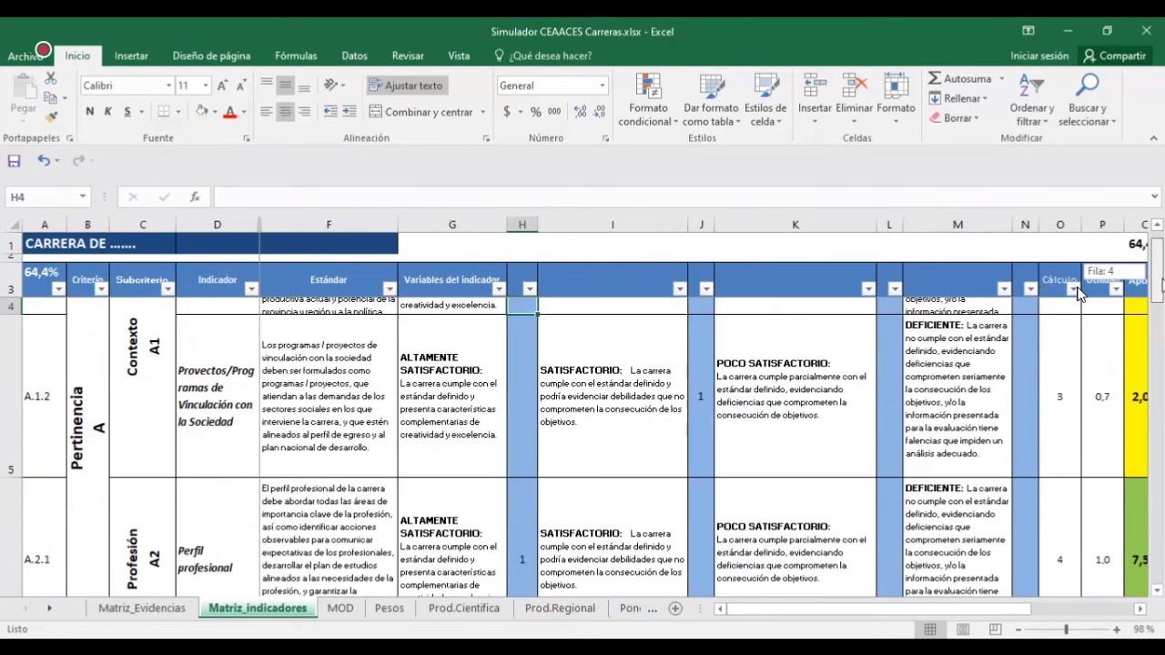
{"action": "left_click_drag", "start_coordinate": [1079, 291], "coordinate": [1059, 295]}
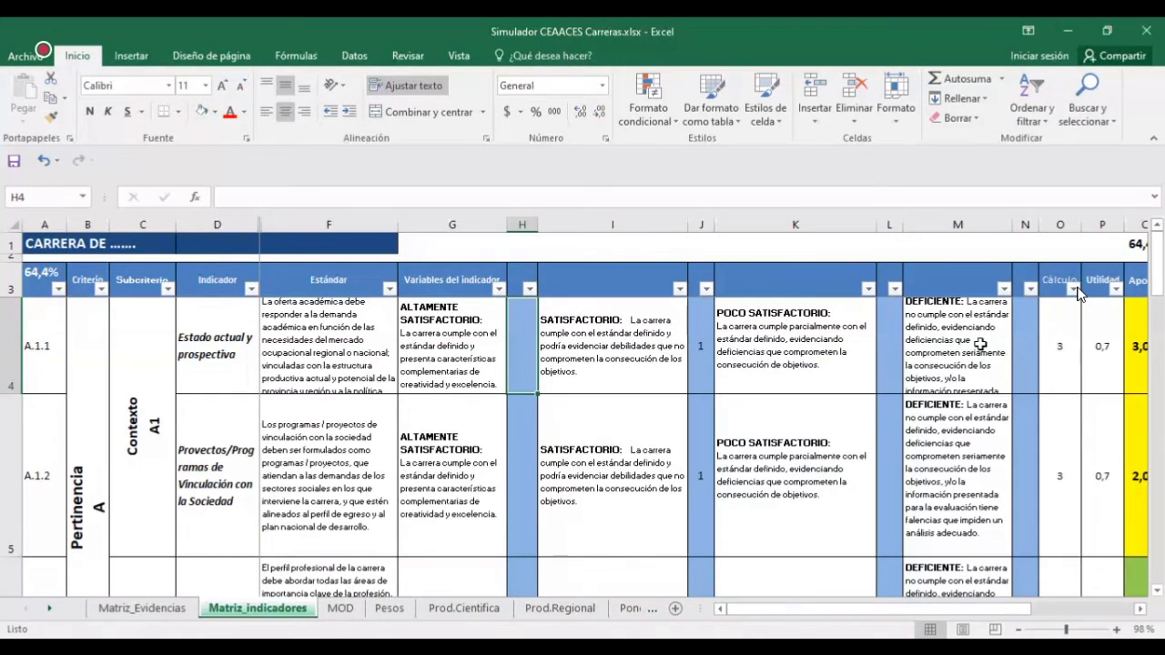
Step: Rate indicator A.1.1 as Altamente satisfactorio by clearing J4 and entering 1 in H4, and check its Aporte and the overall total
{"action": "left_click", "coordinate": [701, 347]}
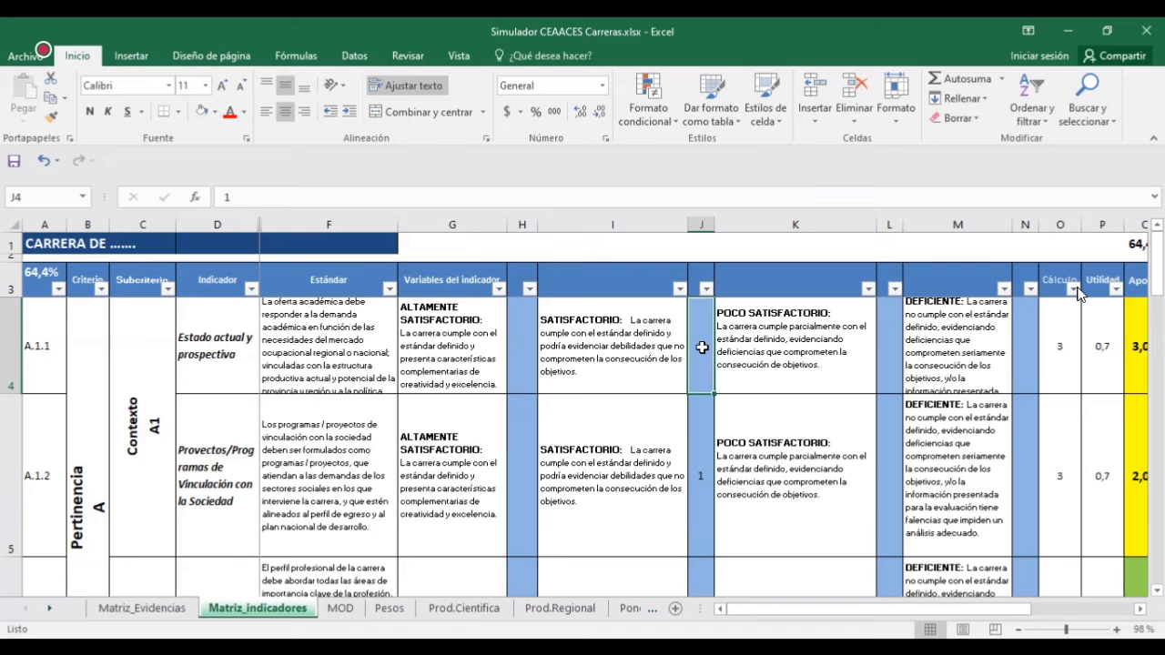
{"action": "key", "text": "Delete"}
{"action": "left_click", "coordinate": [525, 337]}
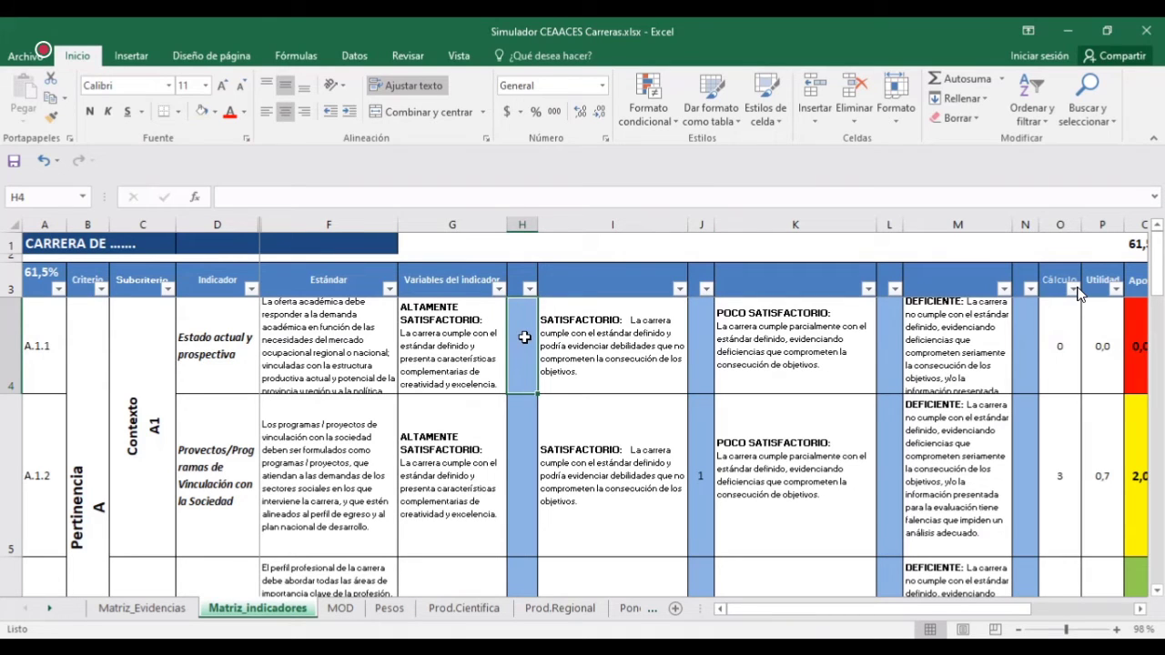
{"action": "type", "text": "1"}
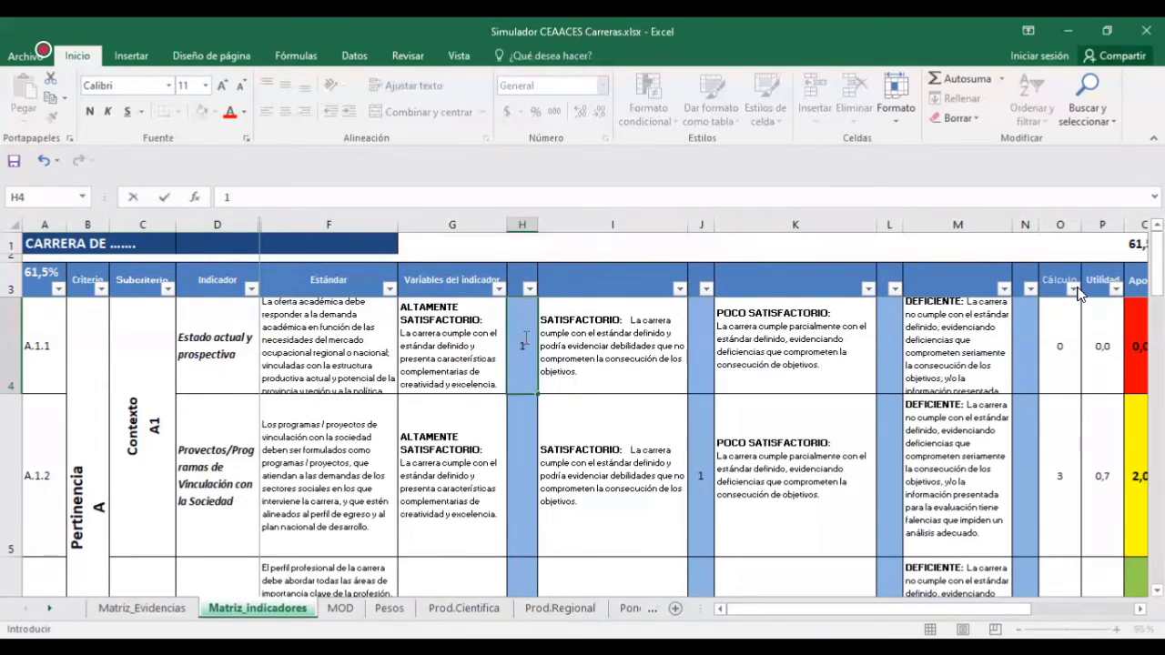
{"action": "key", "text": "Return"}
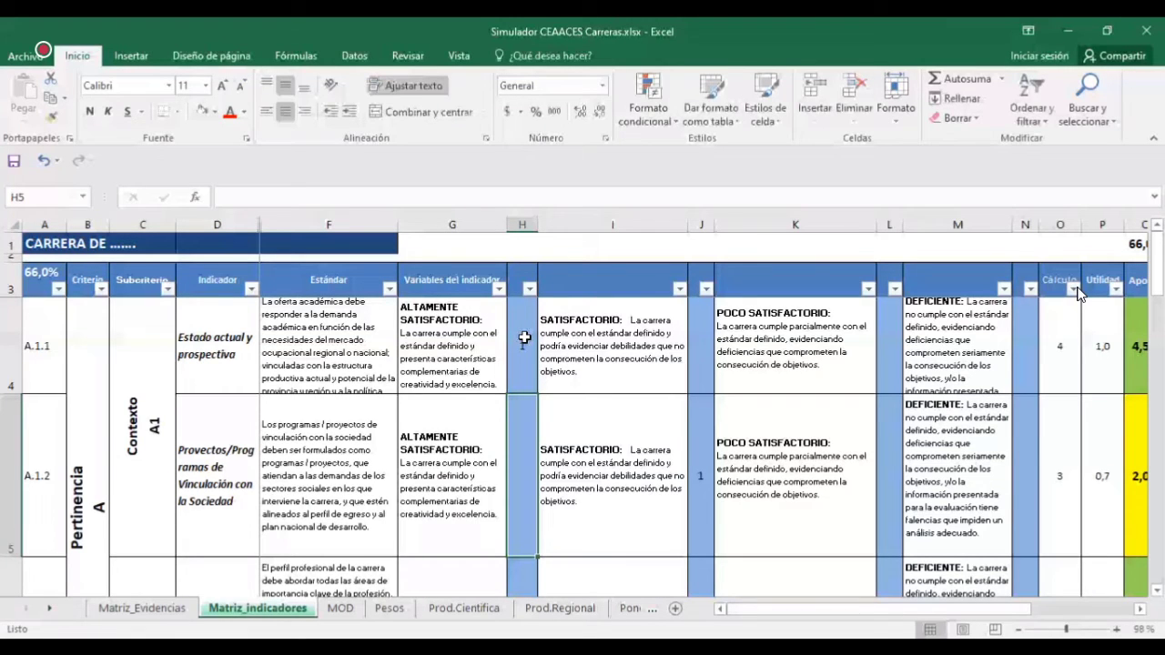
{"action": "left_click_drag", "start_coordinate": [932, 609], "coordinate": [957, 614]}
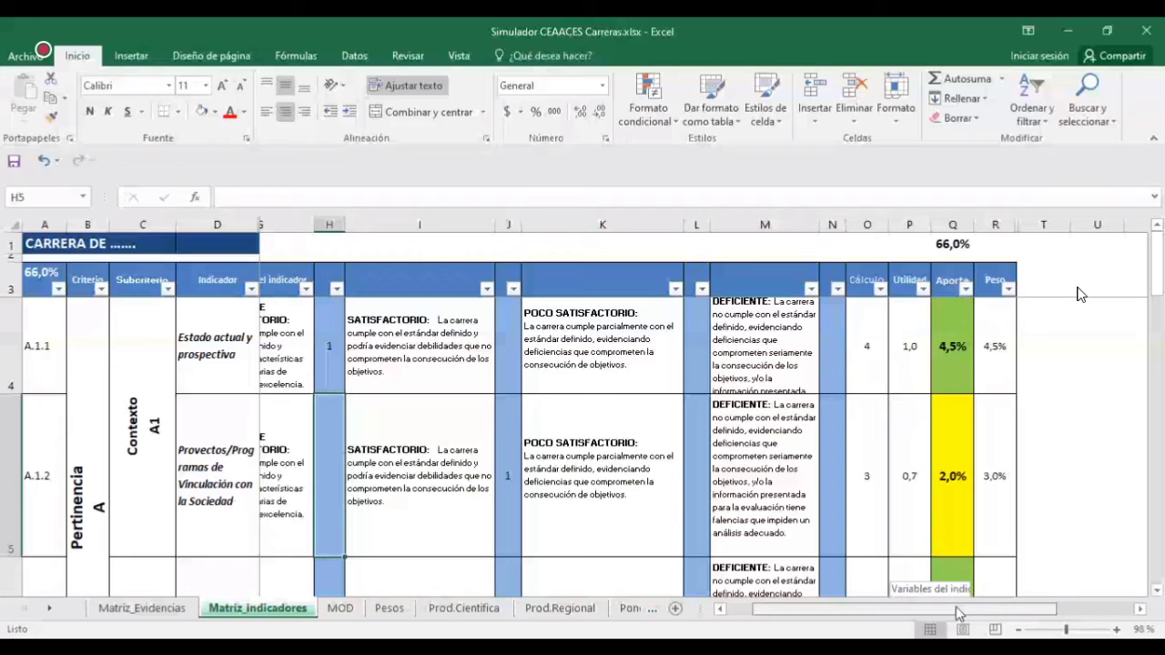
{"action": "left_click_drag", "start_coordinate": [958, 614], "coordinate": [934, 616]}
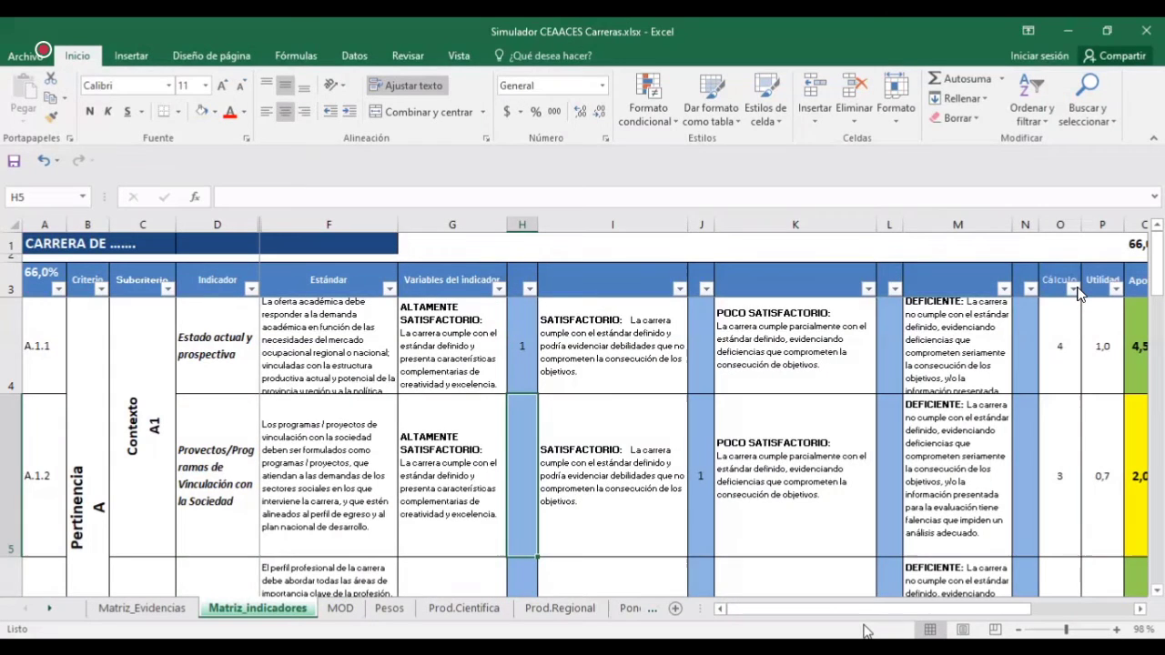
Step: Change the rating of indicator A.1.1 to Poco satisfactorio by clearing H4 and entering 1 in L4
{"action": "mouse_move", "coordinate": [537, 557]}
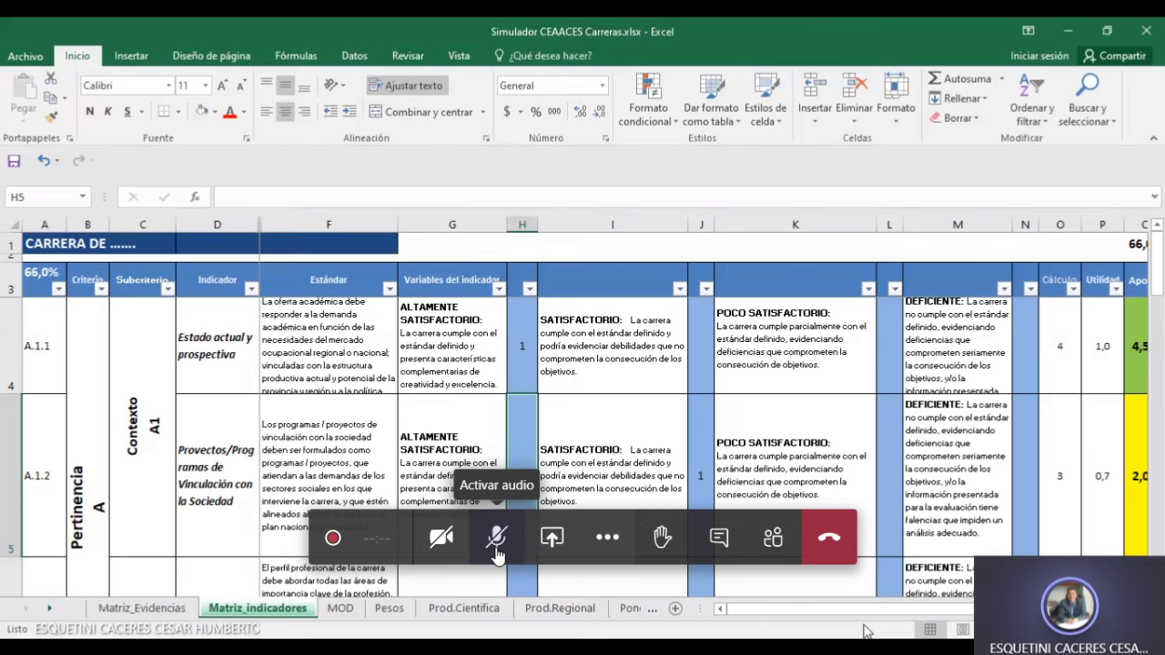
{"action": "left_click", "coordinate": [497, 539]}
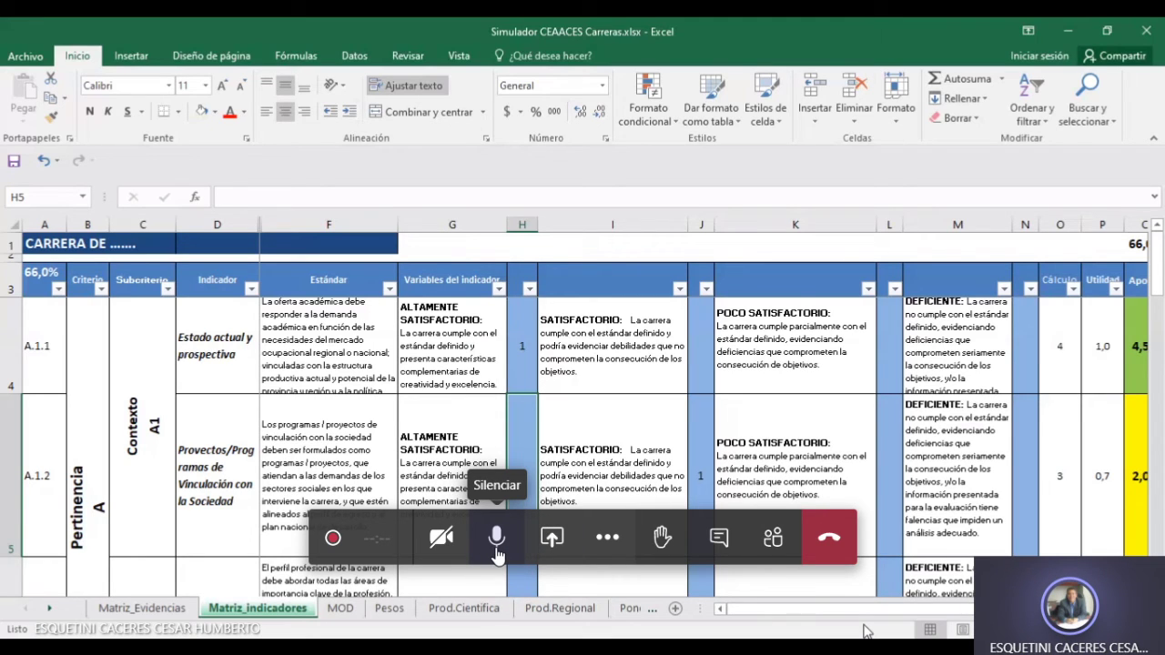
{"action": "key", "text": "Up"}
{"action": "key", "text": "Delete"}
{"action": "left_click", "coordinate": [890, 345]}
{"action": "type", "text": "1"}
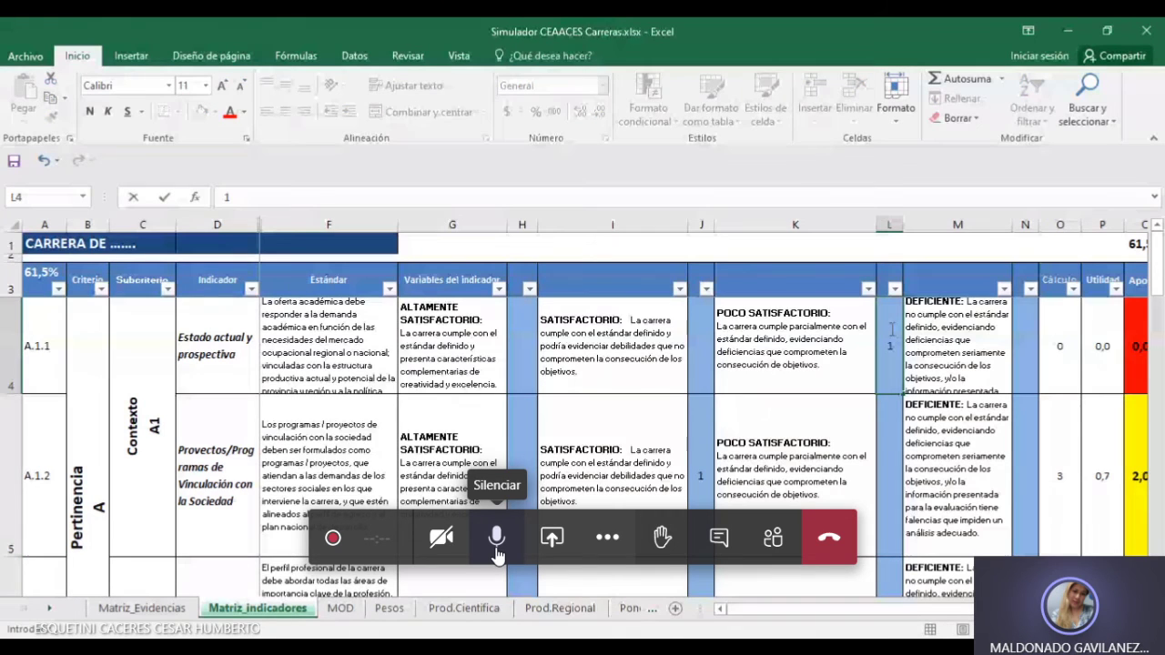
{"action": "key", "text": "Return"}
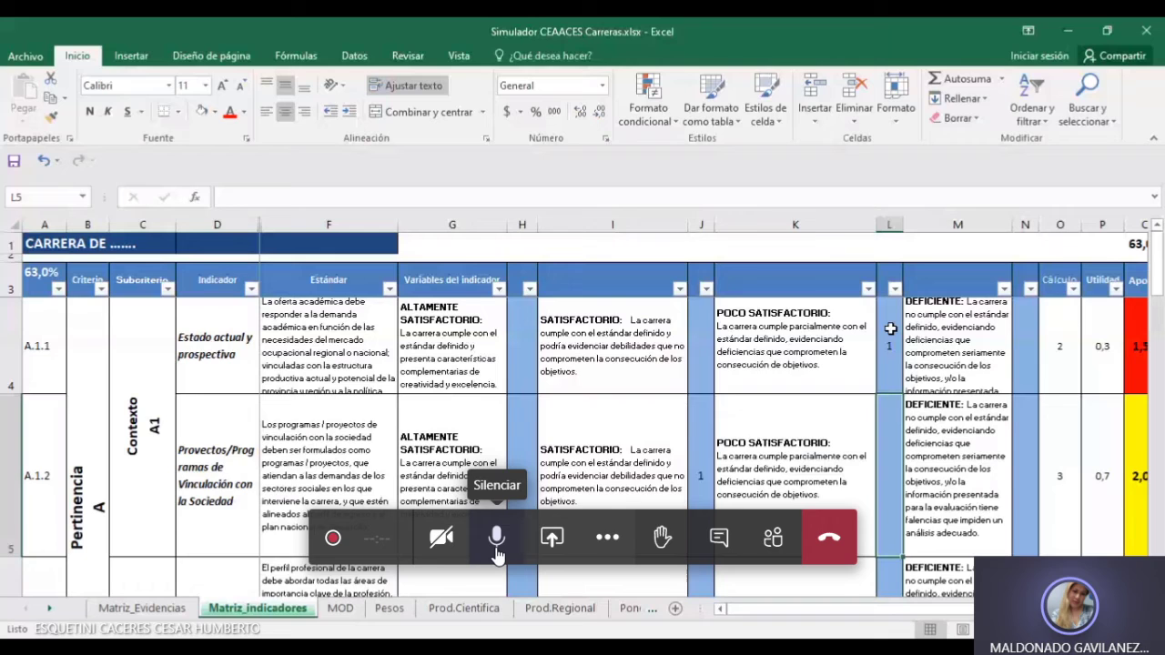
{"action": "left_click", "coordinate": [496, 551]}
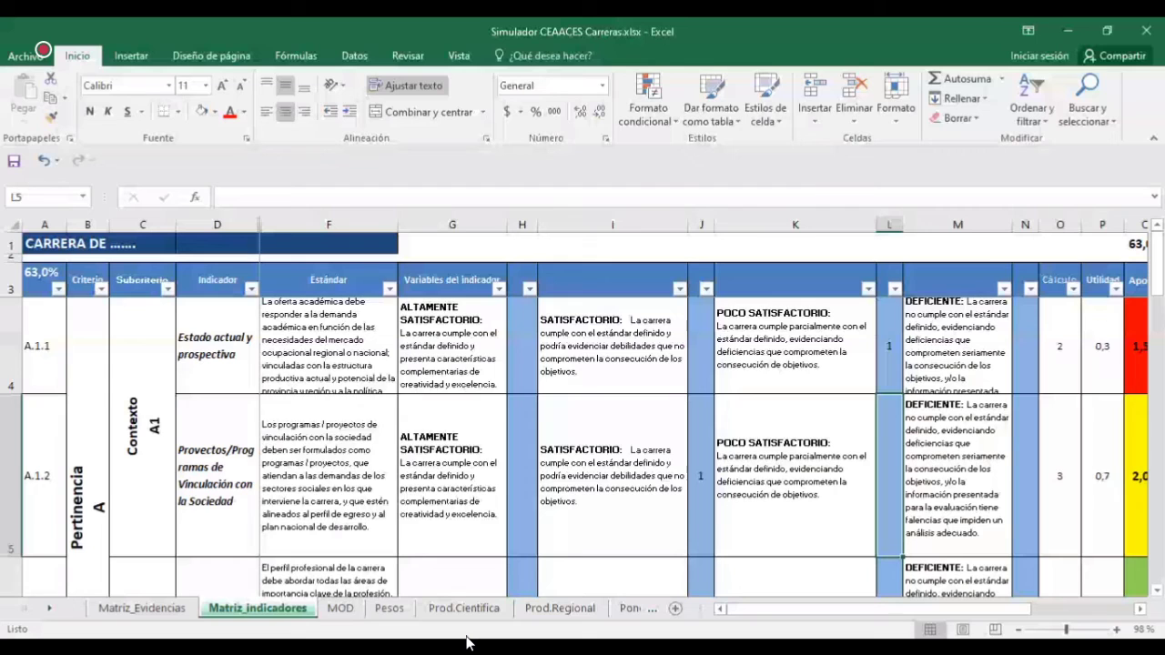
Step: Examine the NDAD and NTD variable descriptions, Aporte formula and Peso of indicator C.1.2, Actualización científica
{"action": "left_click_drag", "start_coordinate": [1156, 268], "coordinate": [1157, 342]}
{"action": "left_click_drag", "start_coordinate": [855, 619], "coordinate": [874, 617]}
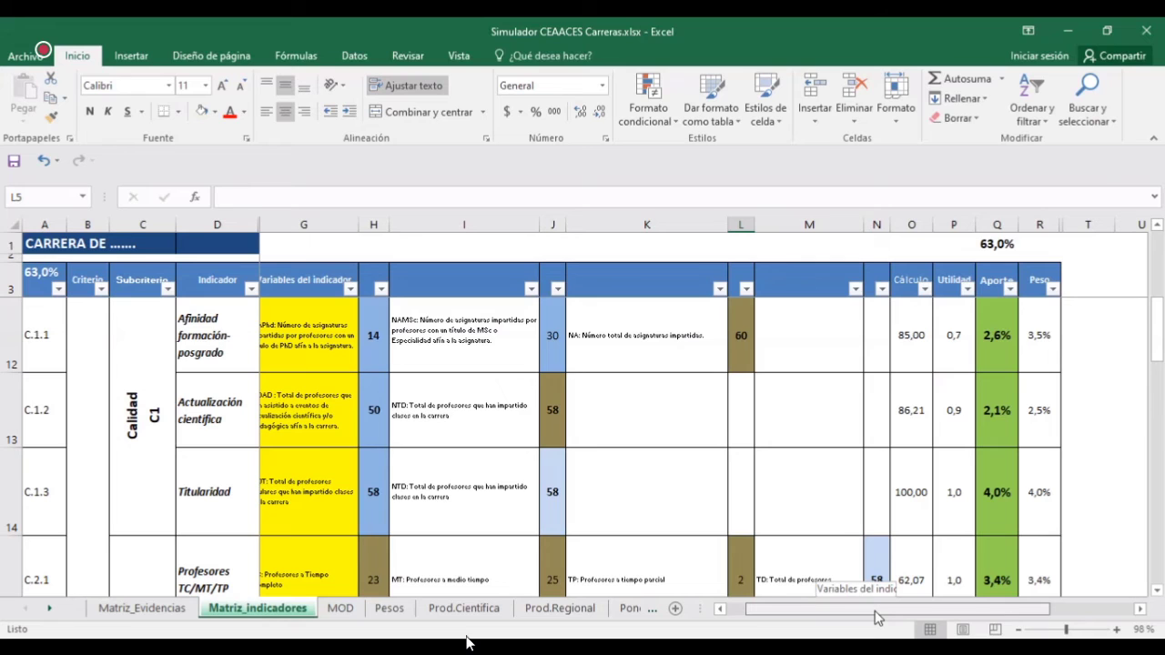
{"action": "left_click_drag", "start_coordinate": [875, 618], "coordinate": [778, 619]}
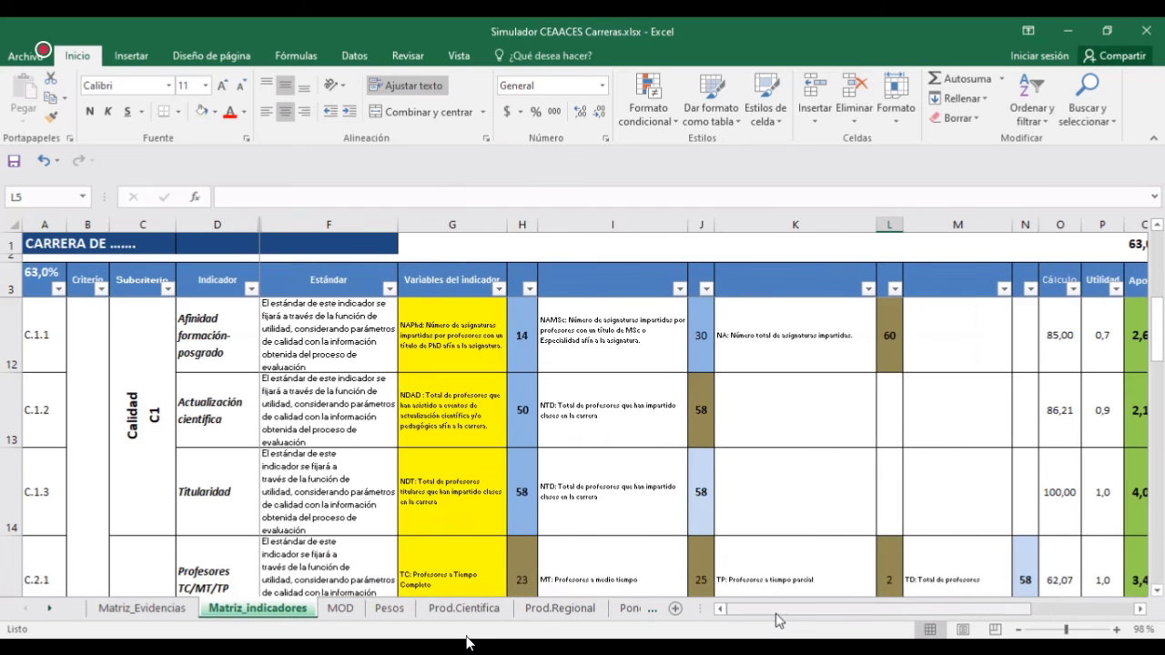
{"action": "left_click", "coordinate": [469, 410]}
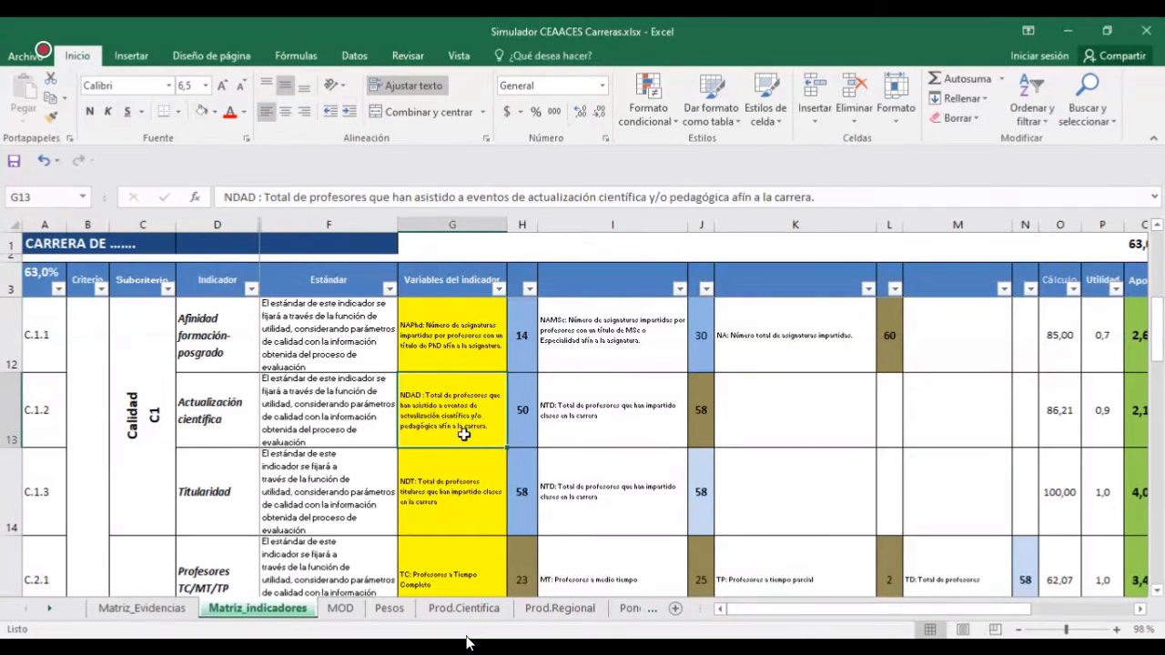
{"action": "left_click", "coordinate": [682, 419]}
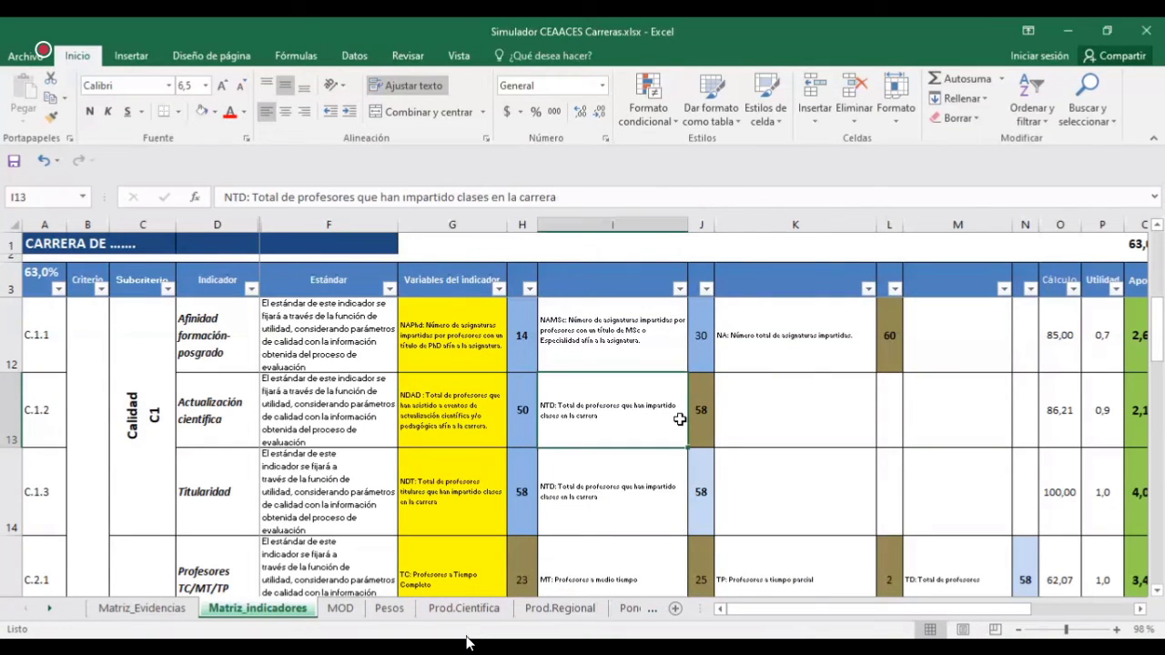
{"action": "mouse_move", "coordinate": [1012, 610]}
{"action": "left_mouse_down"}
{"action": "mouse_move", "coordinate": [1029, 613]}
{"action": "mouse_move", "coordinate": [1010, 612]}
{"action": "left_mouse_up"}
{"action": "left_click", "coordinate": [1015, 414]}
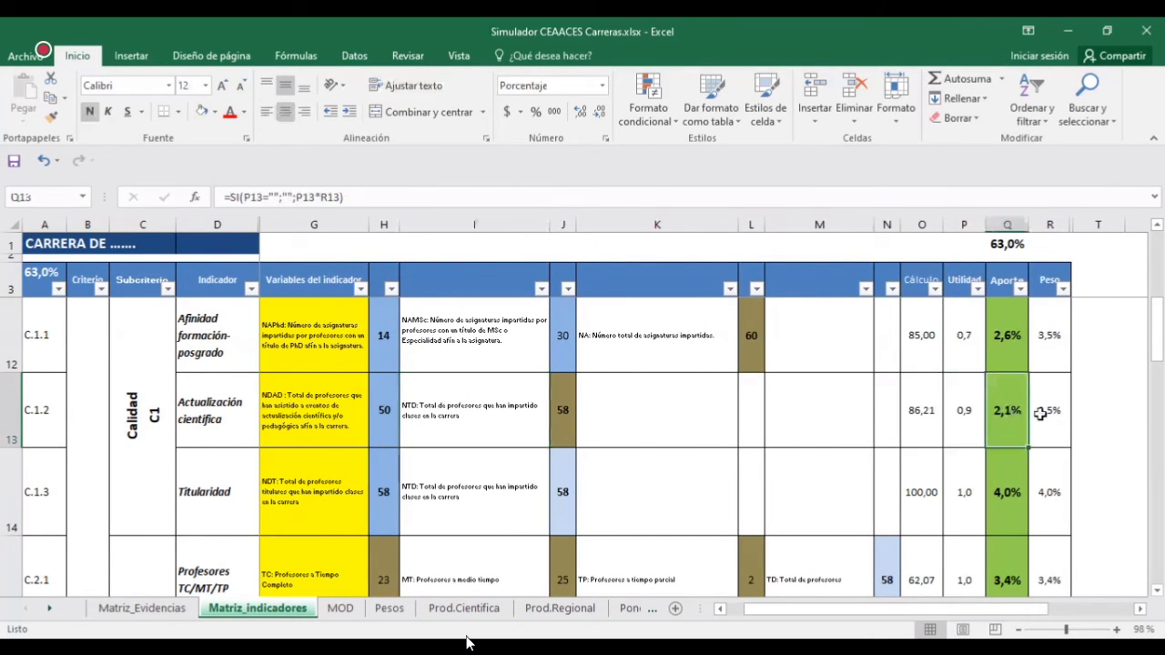
{"action": "left_click", "coordinate": [1059, 414]}
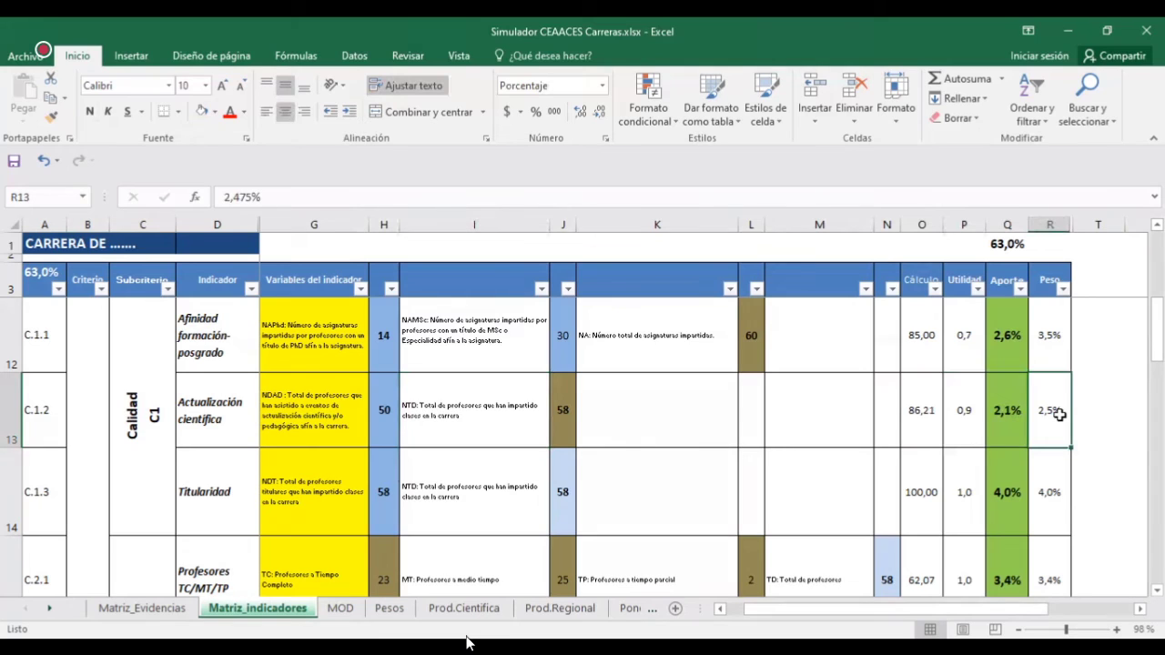
Step: Try 58 as the NDAD value of indicator C.1.2 in H13, compare its Aporte with its Peso, and undo the change
{"action": "left_click", "coordinate": [384, 411]}
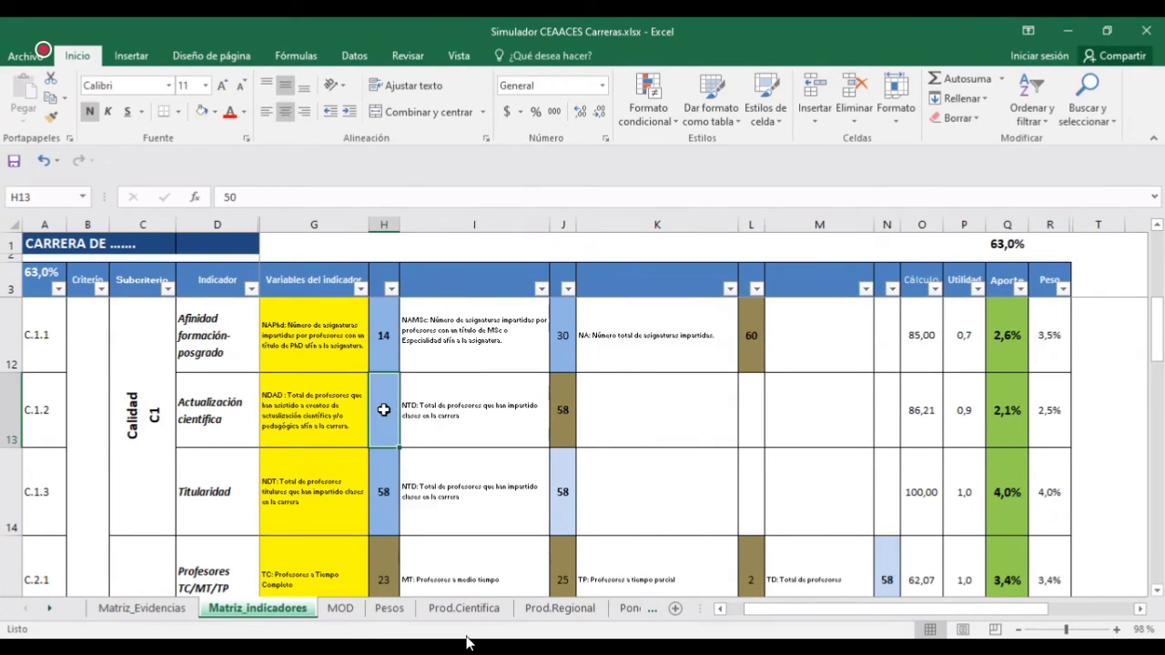
{"action": "type", "text": "58"}
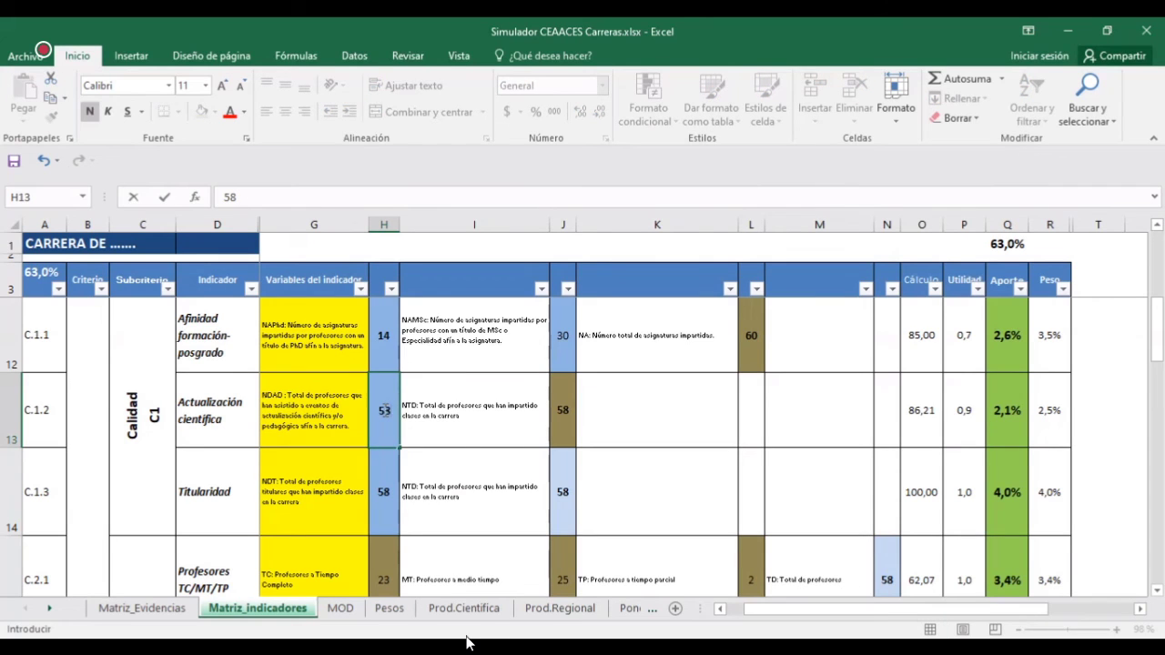
{"action": "key", "text": "Return"}
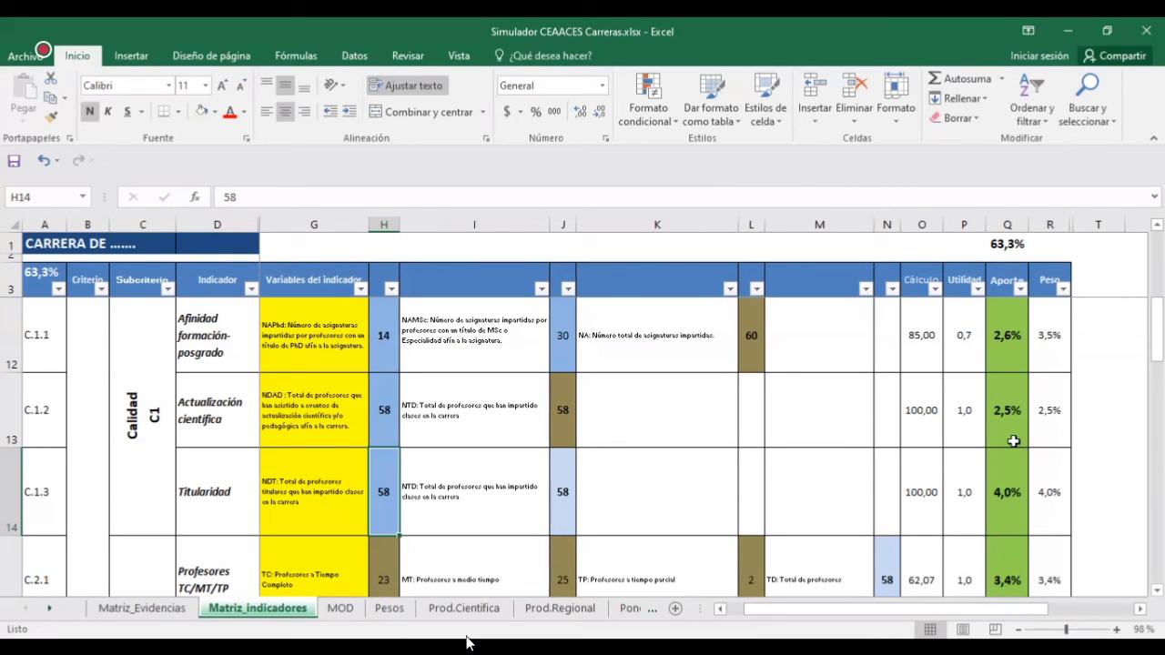
{"action": "left_click", "coordinate": [1053, 417]}
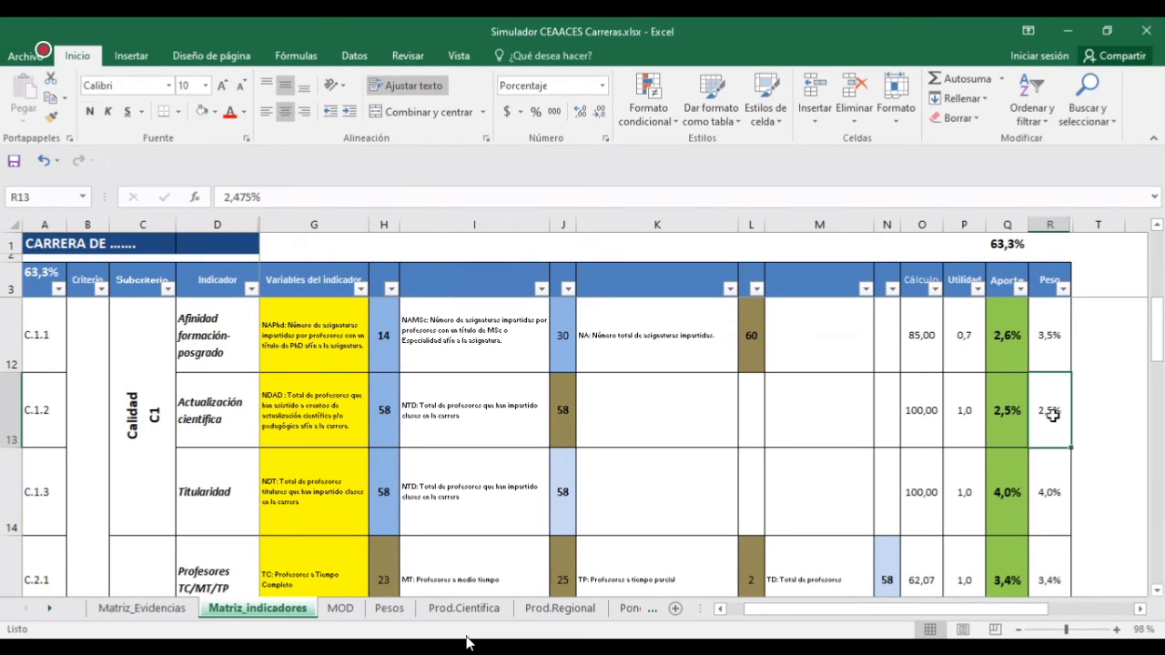
{"action": "left_click", "coordinate": [1004, 411]}
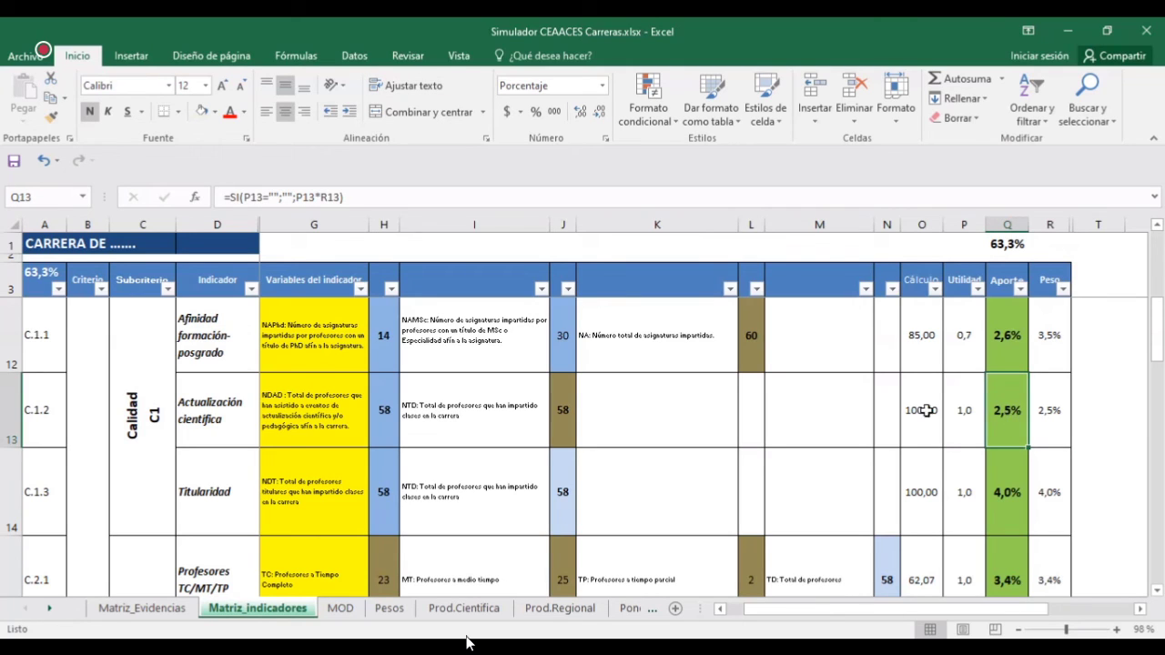
{"action": "key", "text": "ctrl+z"}
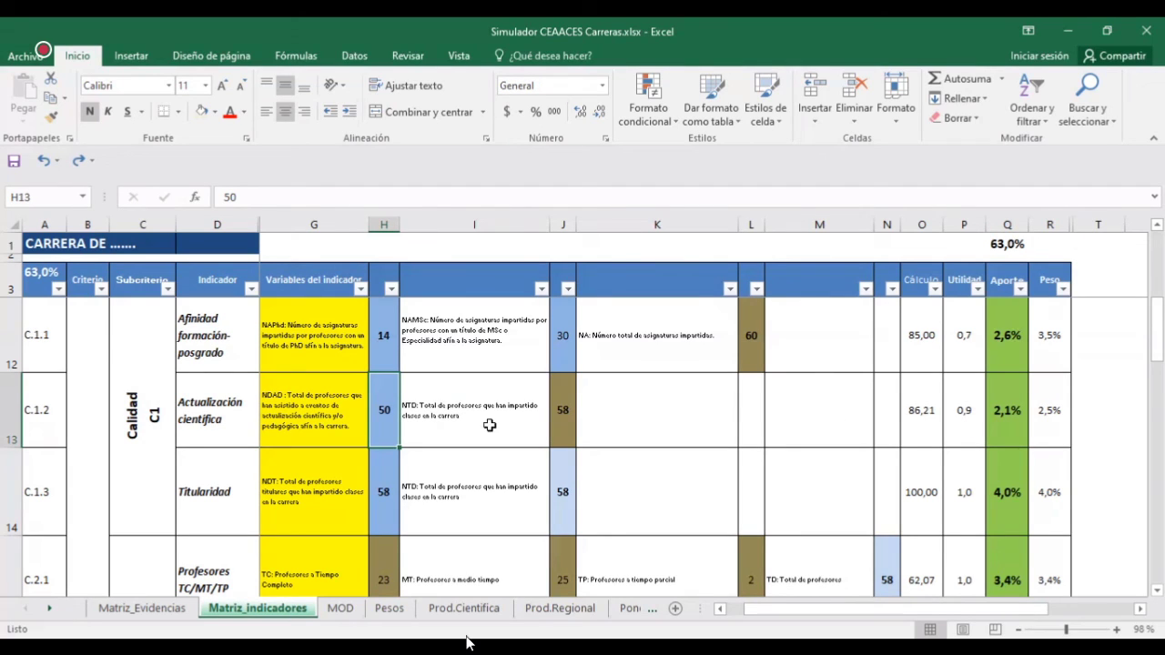
Step: Review how the NDAD and NTD counts of indicator C.1.2 in H13 and J13 relate to its Aporte and Peso
{"action": "left_click", "coordinate": [562, 410]}
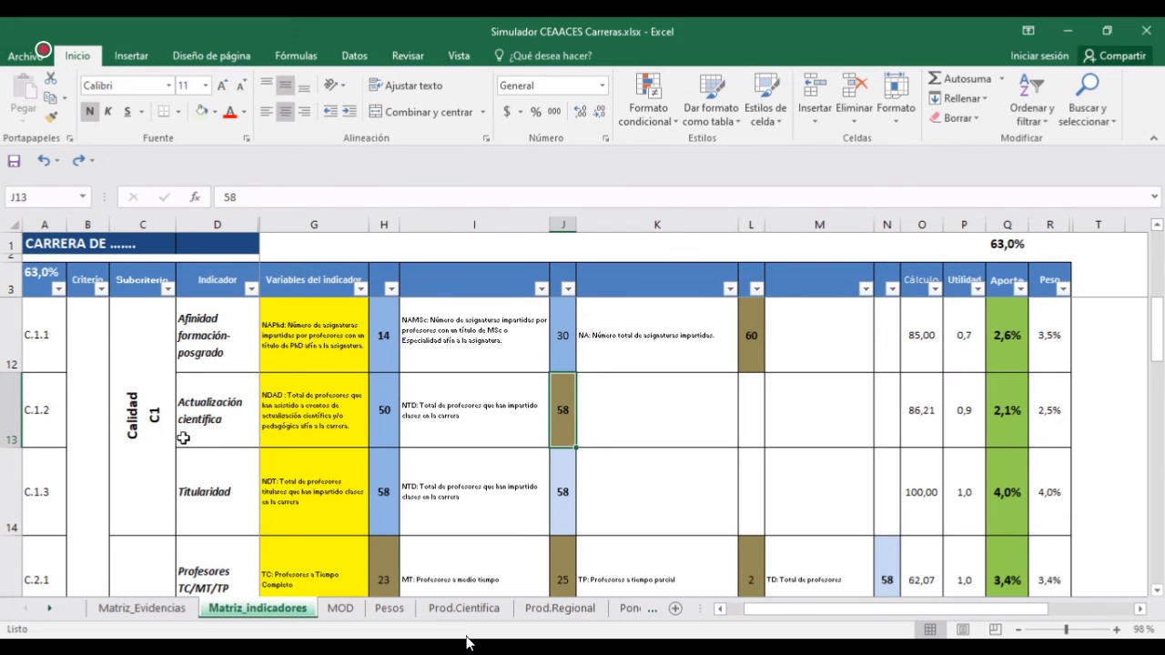
{"action": "left_click", "coordinate": [216, 421]}
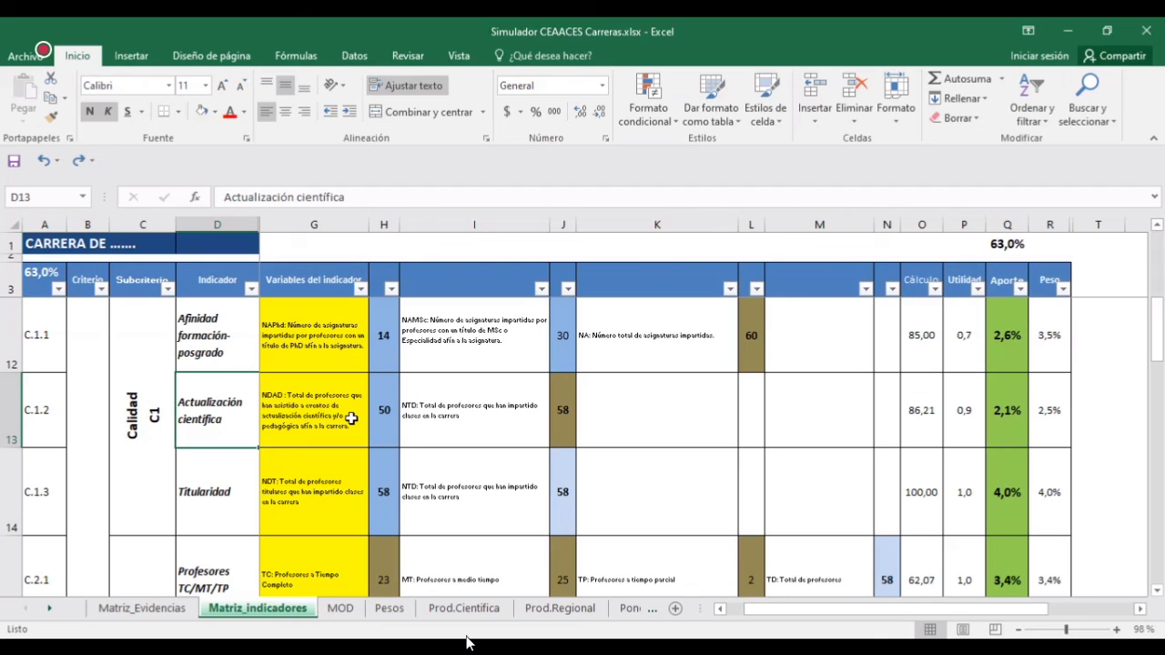
{"action": "left_click", "coordinate": [448, 415]}
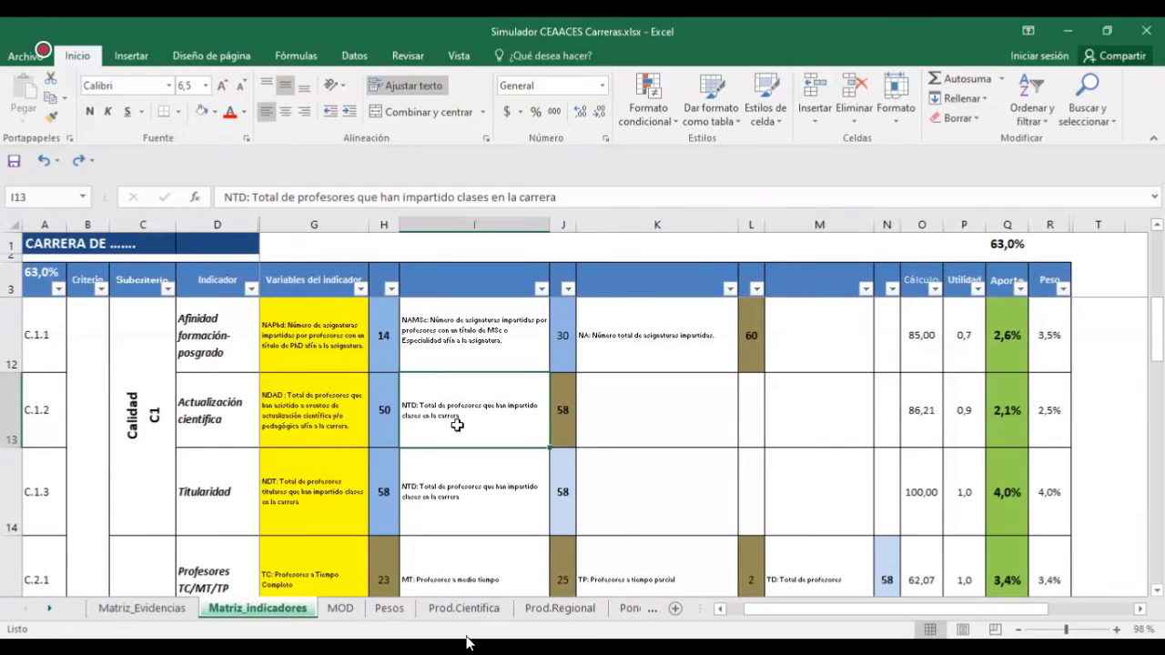
{"action": "left_click", "coordinate": [561, 425]}
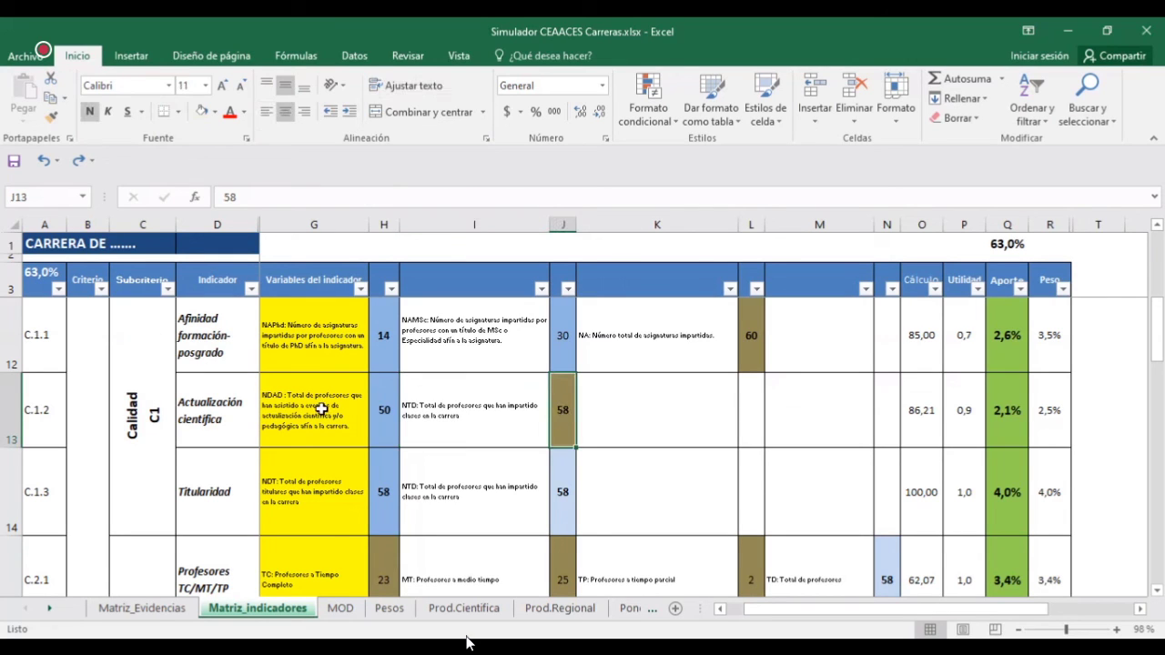
{"action": "left_click", "coordinate": [383, 411]}
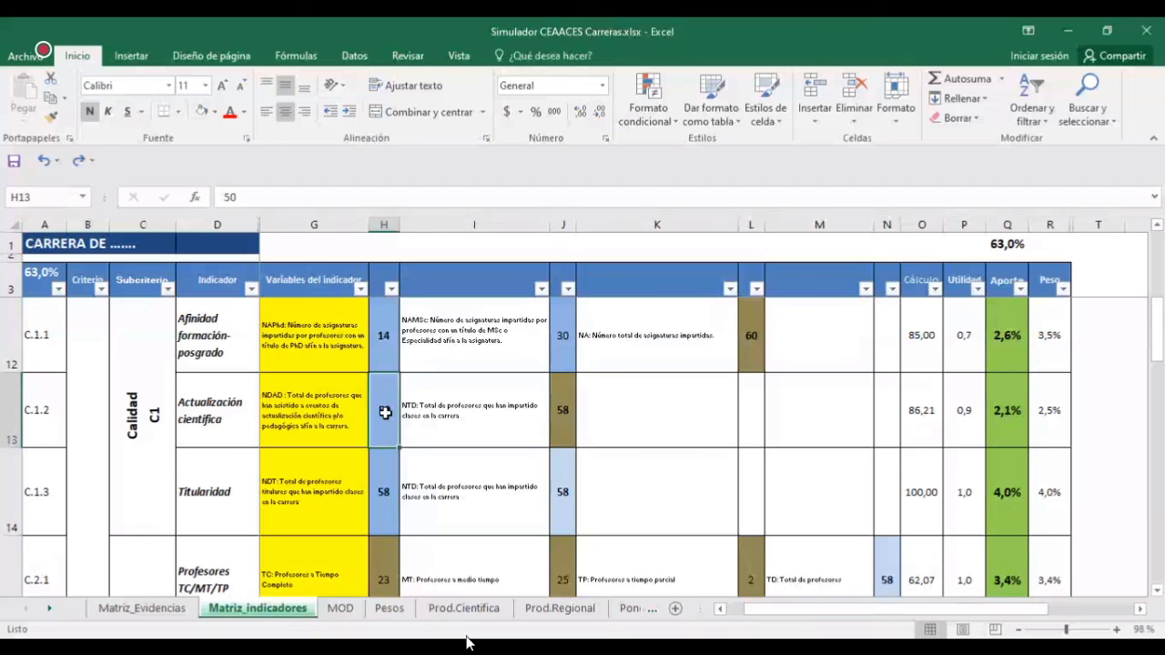
{"action": "left_click", "coordinate": [1010, 418]}
{"action": "left_click", "coordinate": [1053, 419]}
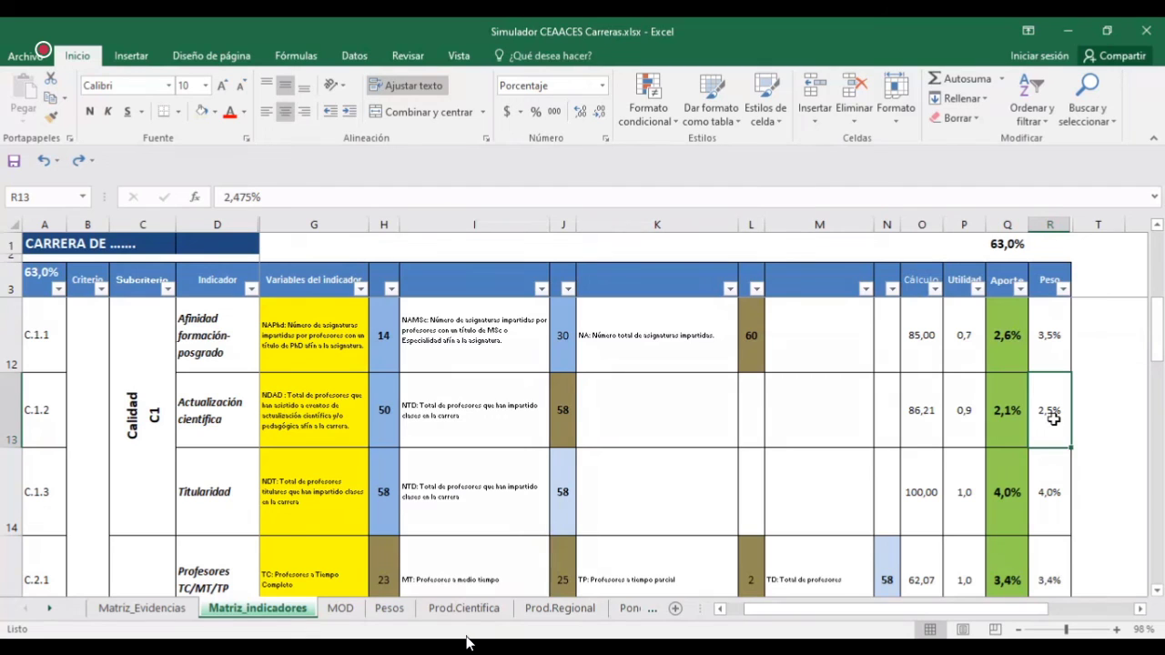
{"action": "left_click", "coordinate": [1004, 409]}
{"action": "left_click", "coordinate": [1054, 412]}
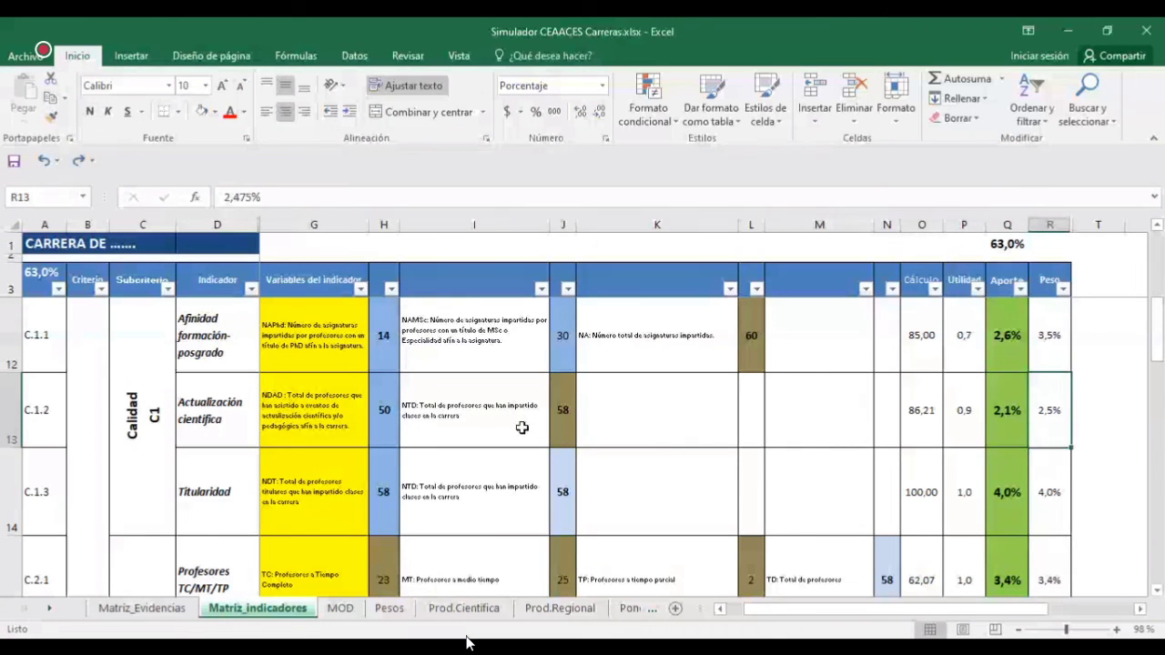
{"action": "left_click", "coordinate": [384, 411]}
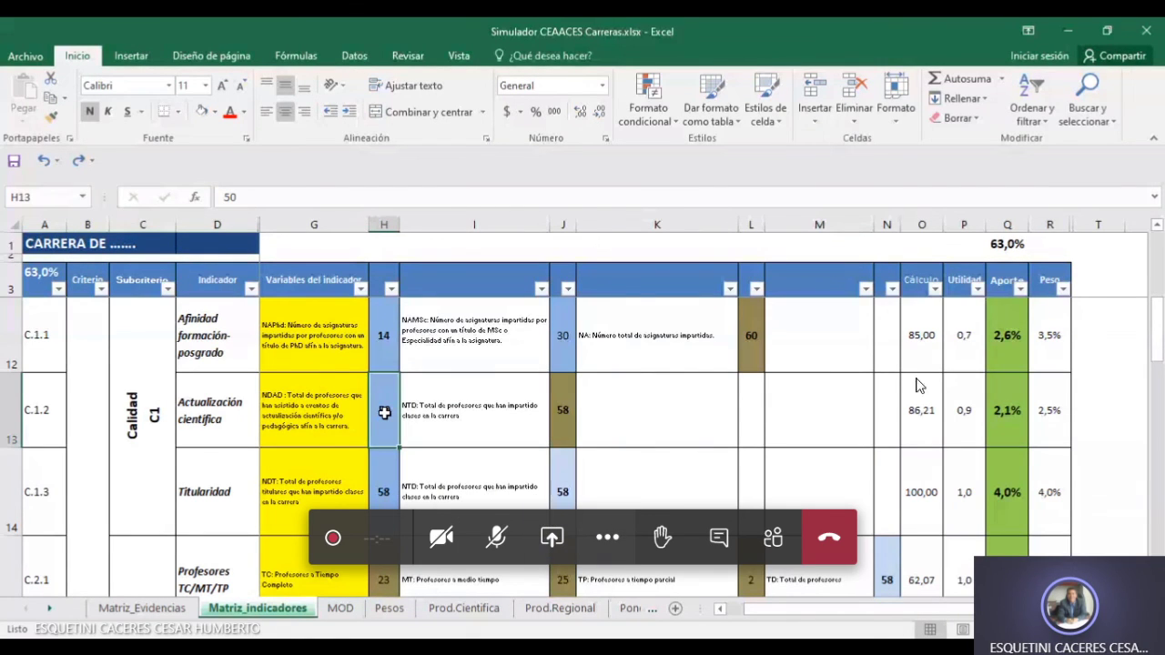
{"action": "key", "text": "alt+Tab"}
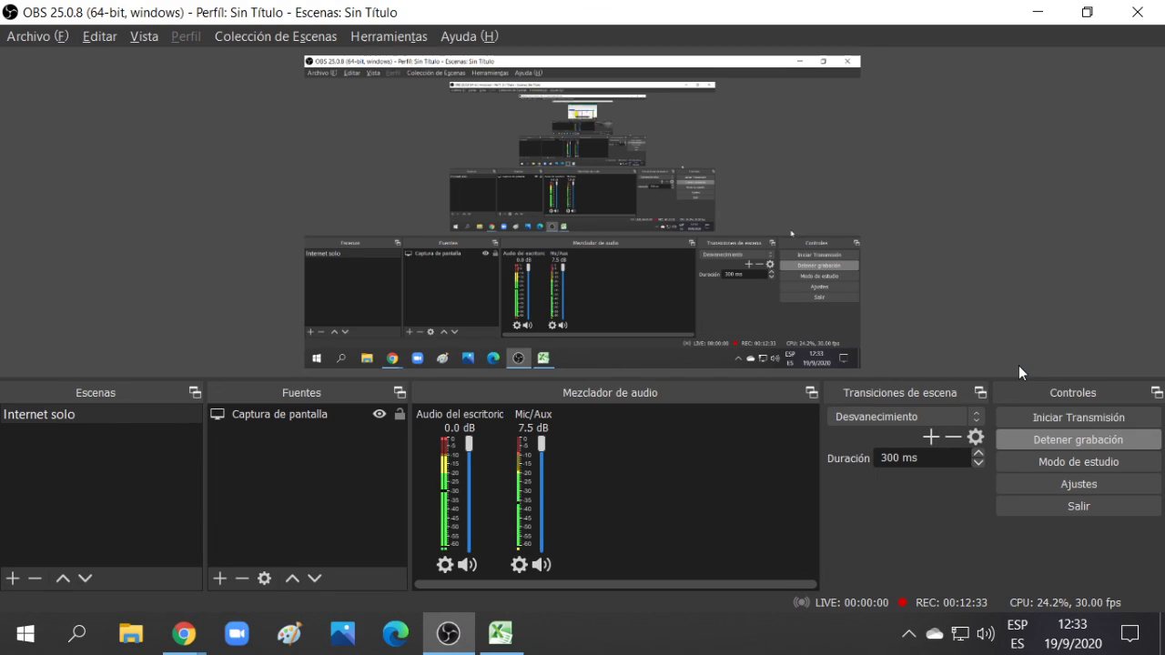